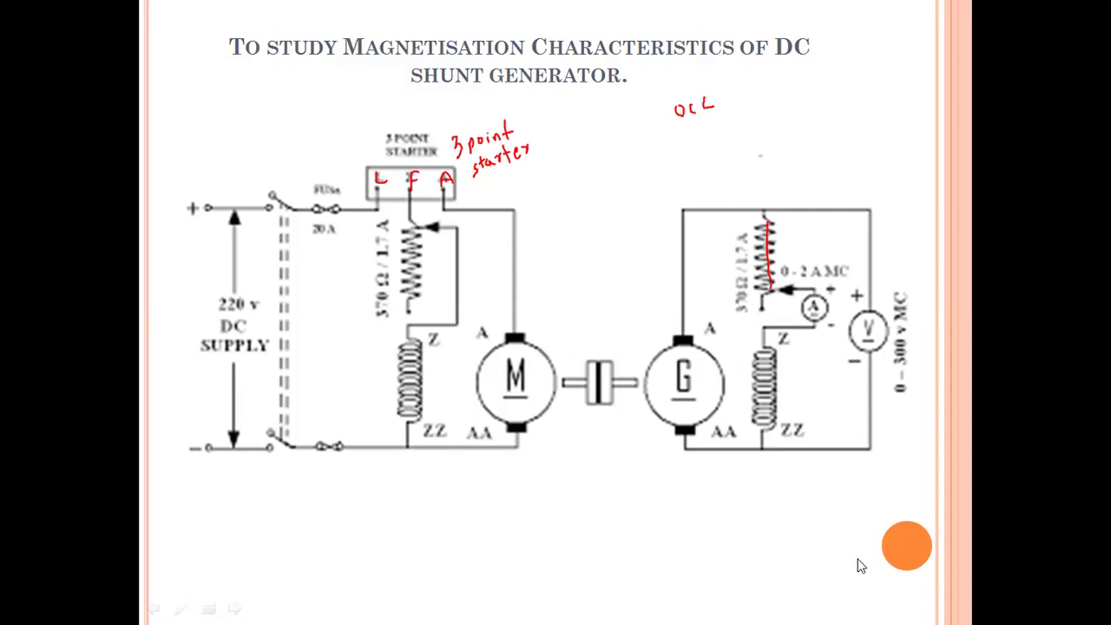
Switch to Chrome and search Google for "electrical machine 1 virtual lab"
key(alt+Tab)
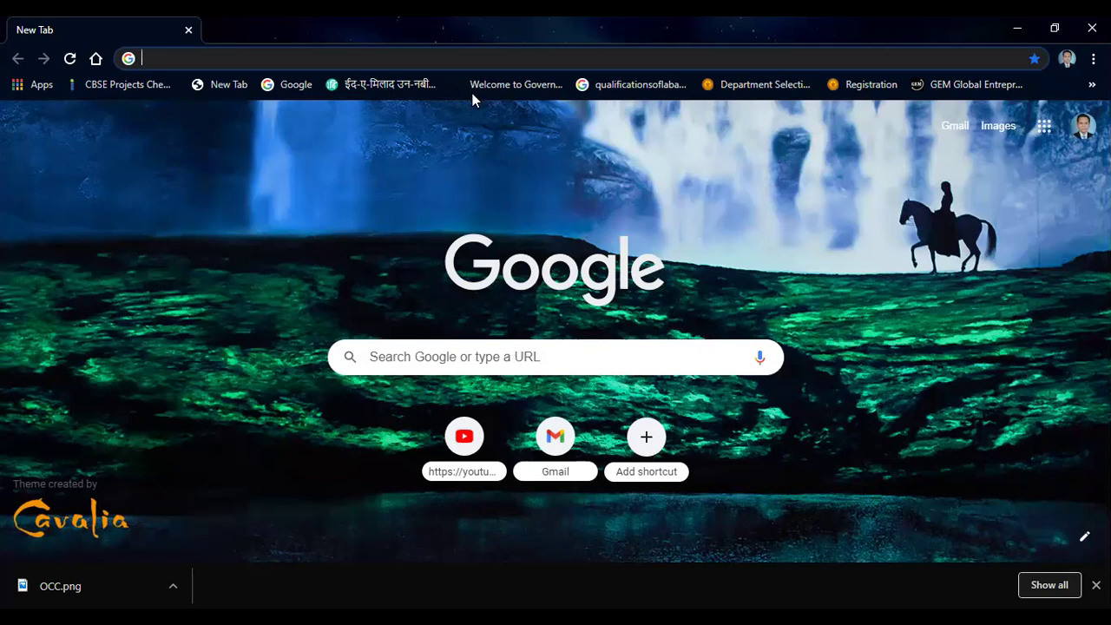
key(alt+Tab)
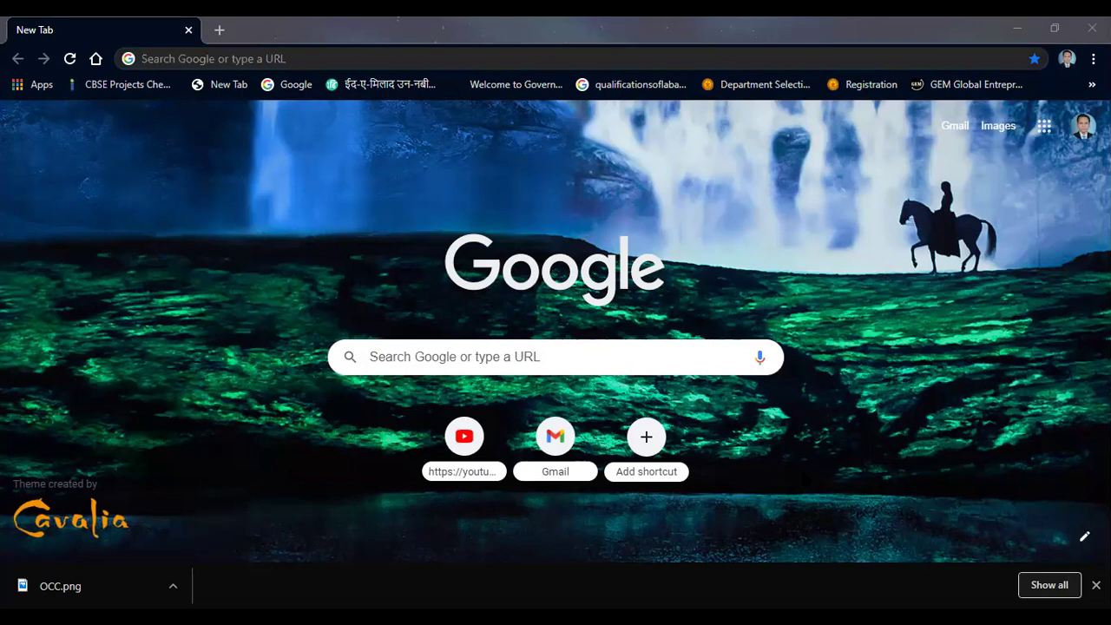
click(521, 359)
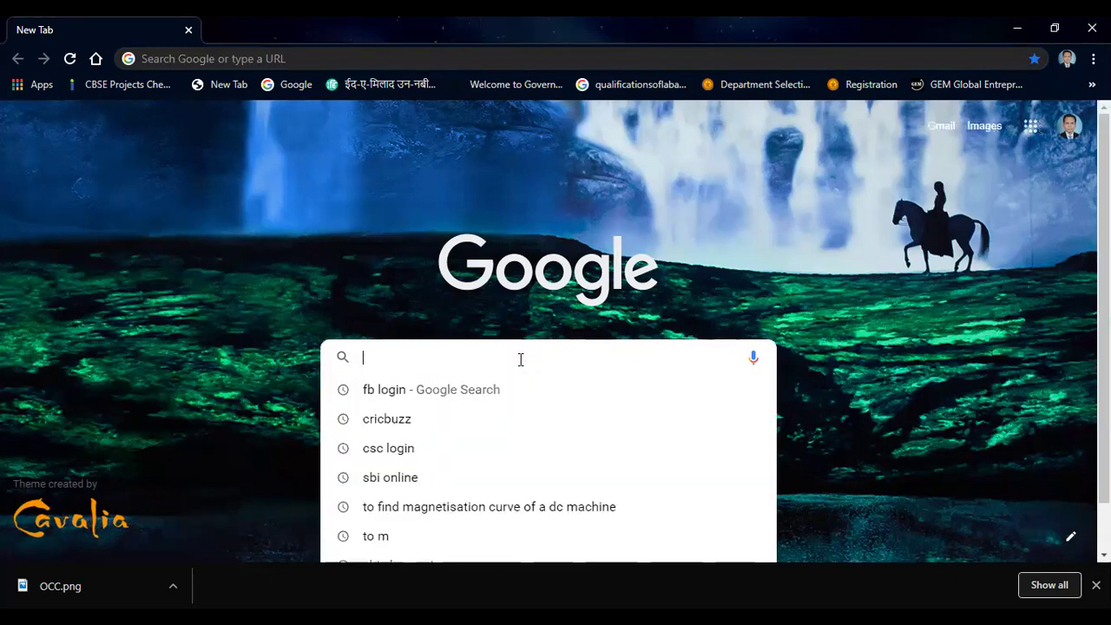
text(el)
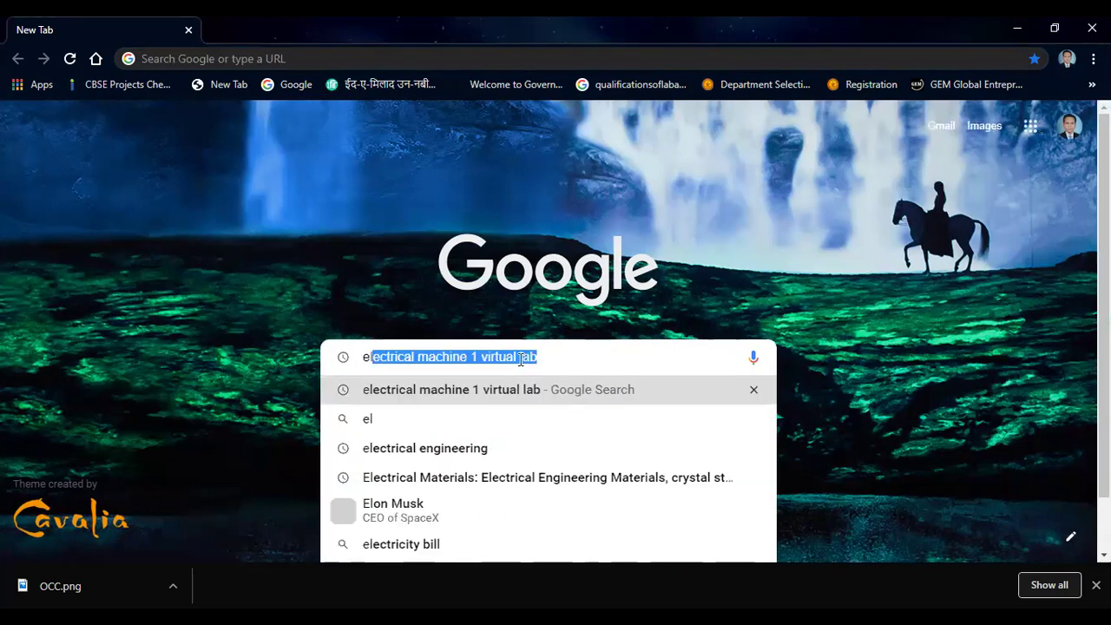
text(ctri)
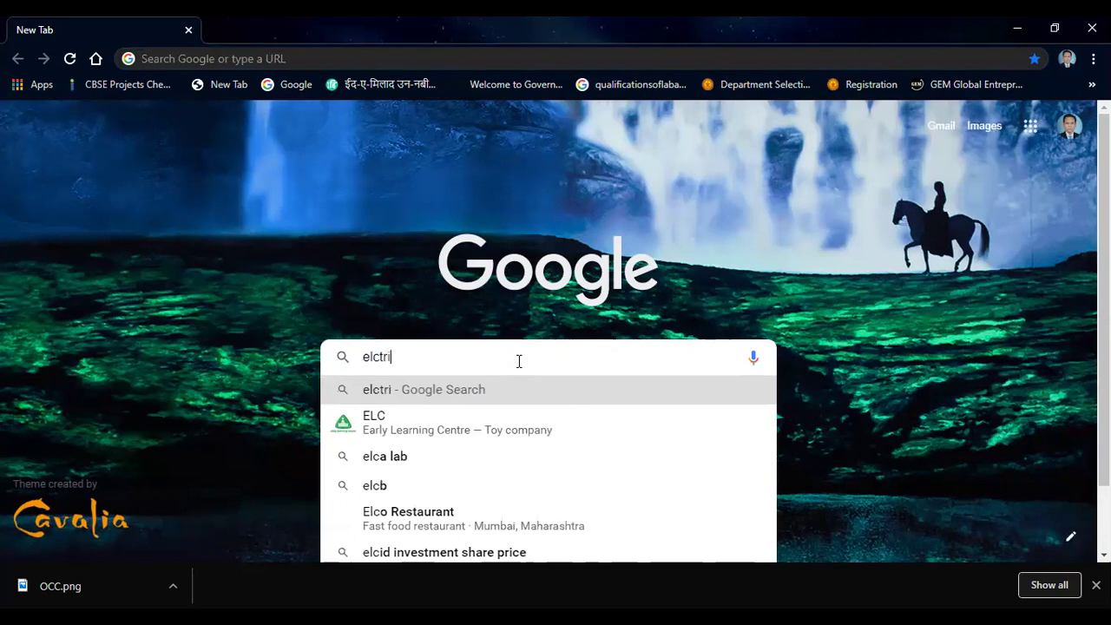
text(cal machine)
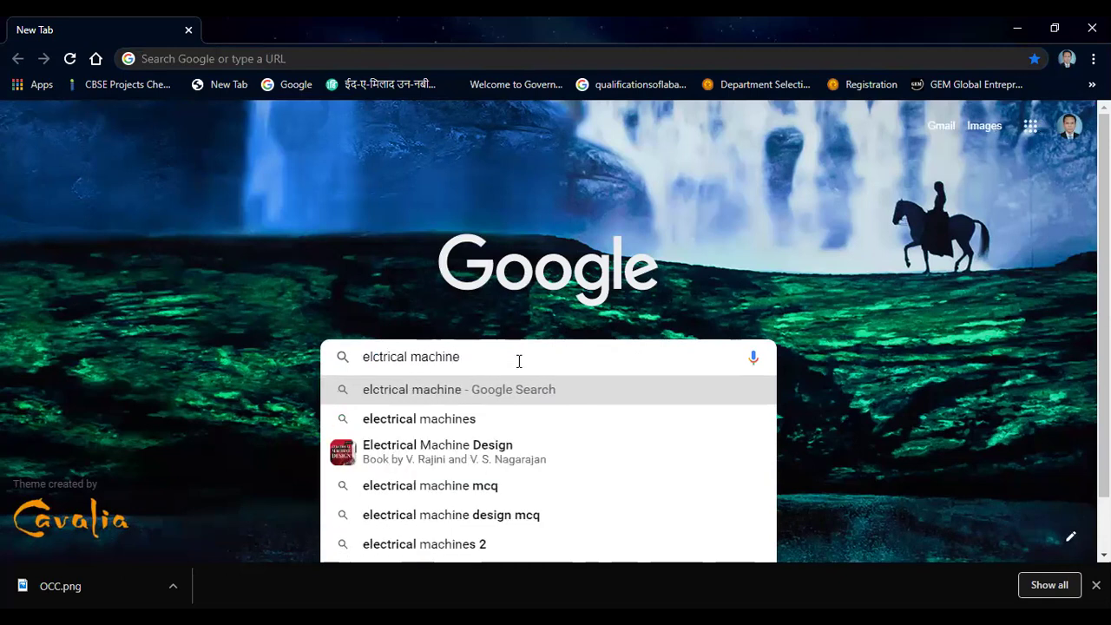
text( 1)
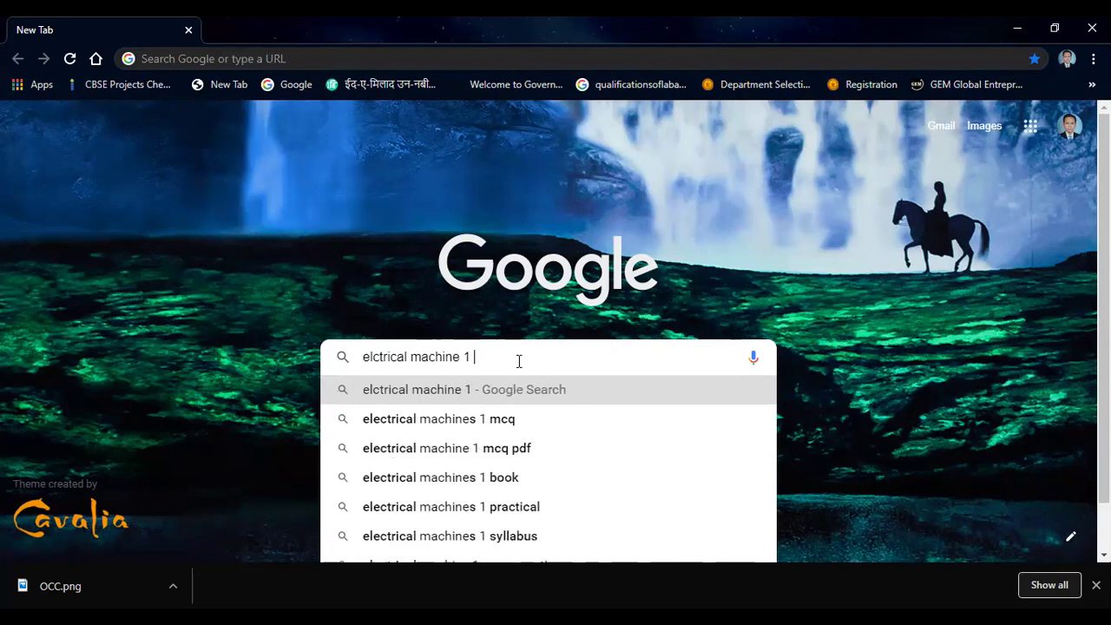
text( vir)
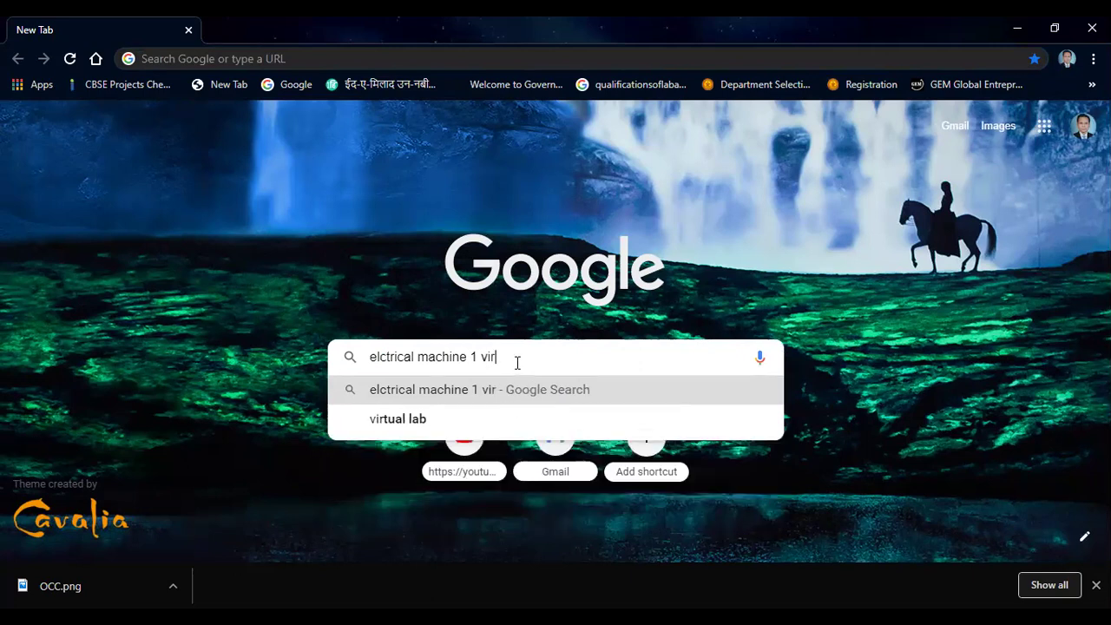
click(471, 421)
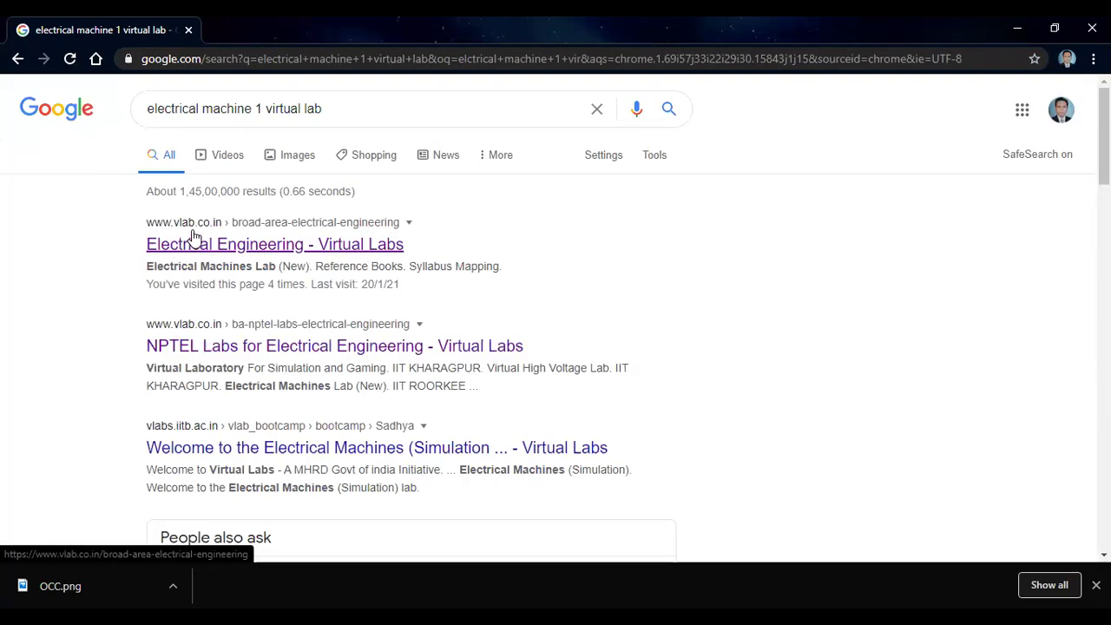
Open the "Electrical Engineering - Virtual Labs" search result and enter the Electrical Machines Lab (New) of IIT Roorkee
click(230, 250)
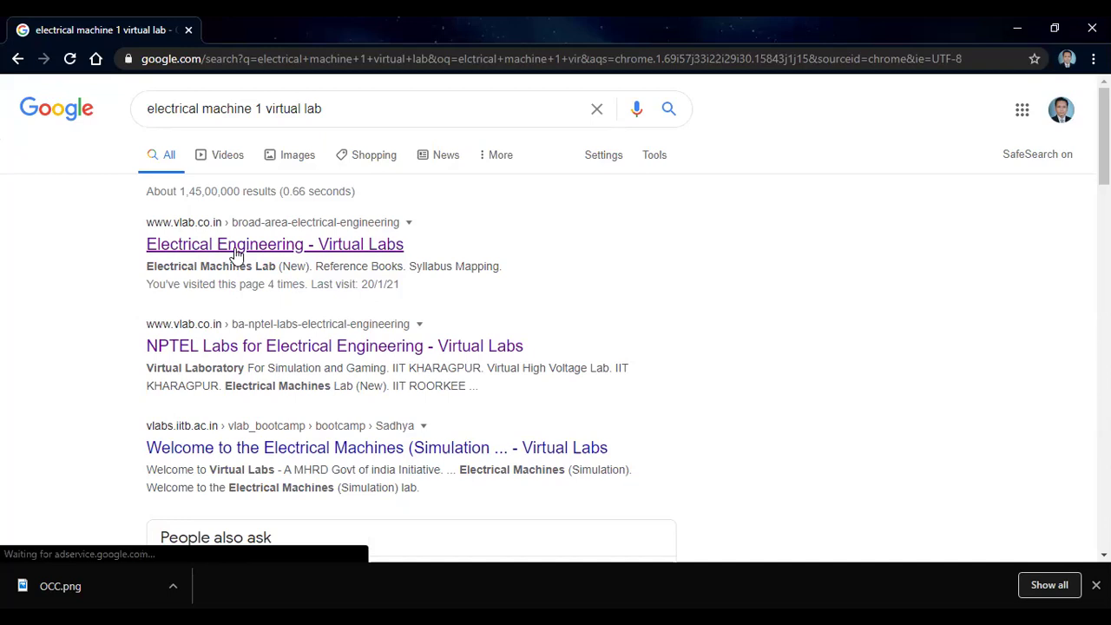
click(239, 251)
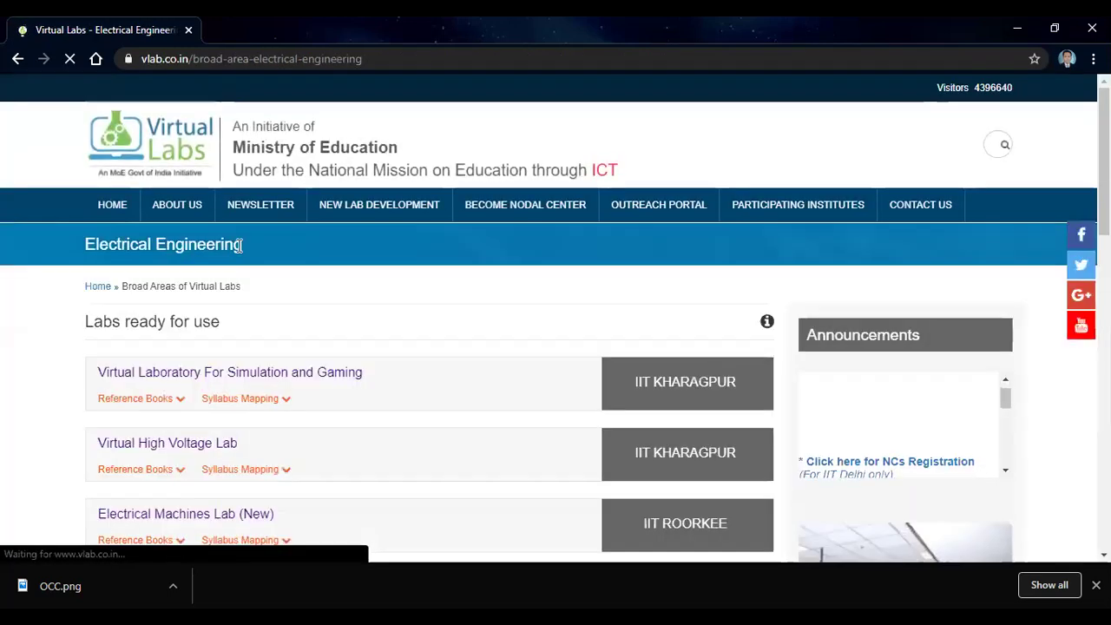
scroll(239, 249, down, 3)
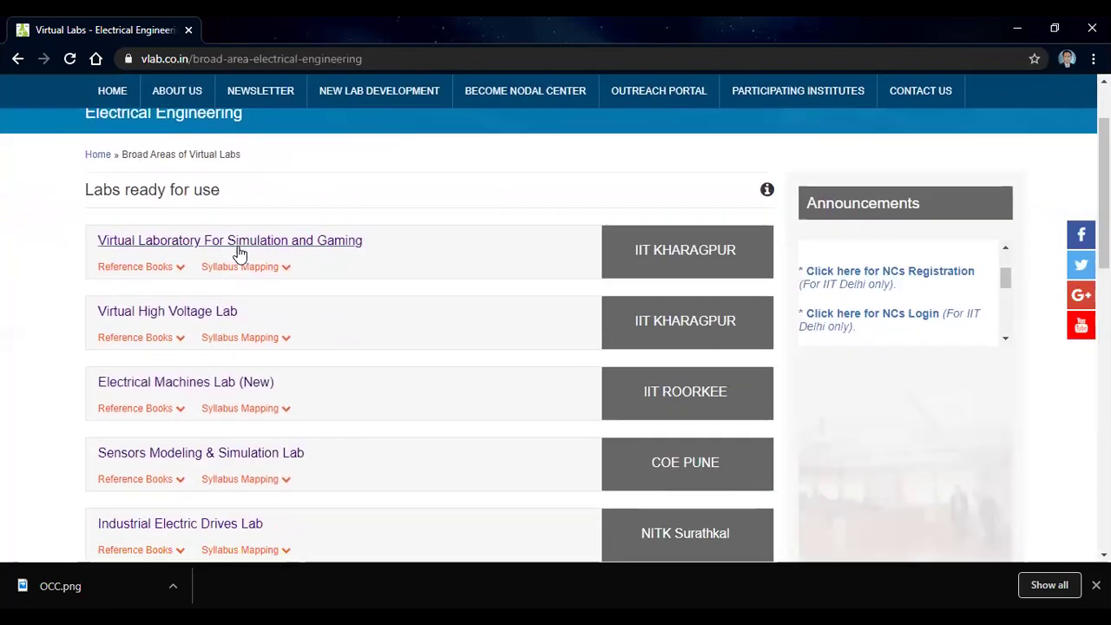
scroll(239, 251, down, 1)
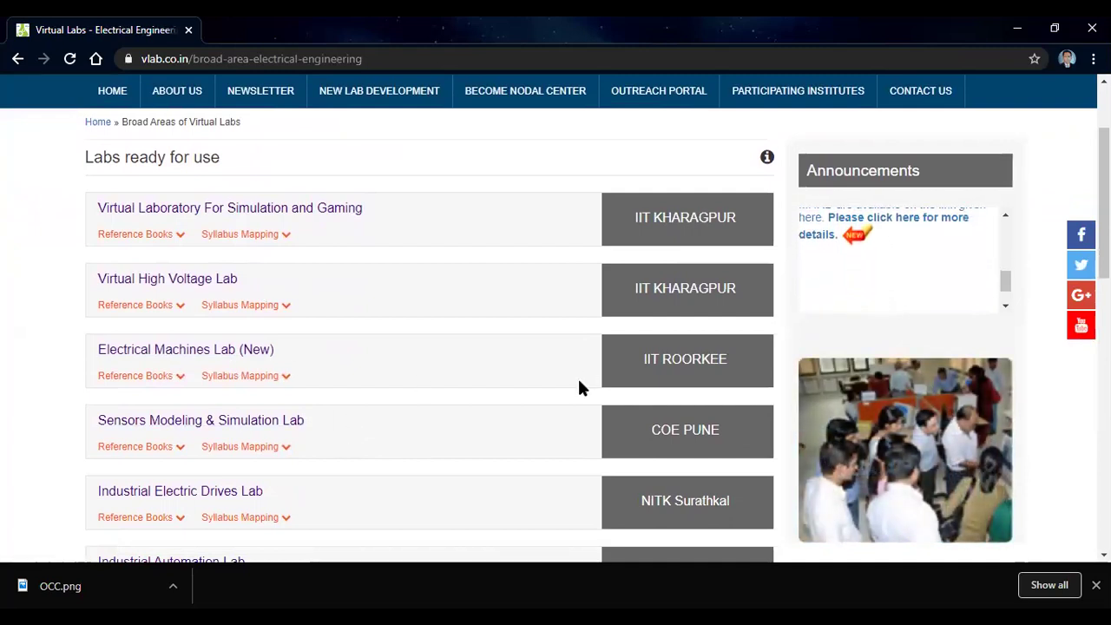
click(258, 351)
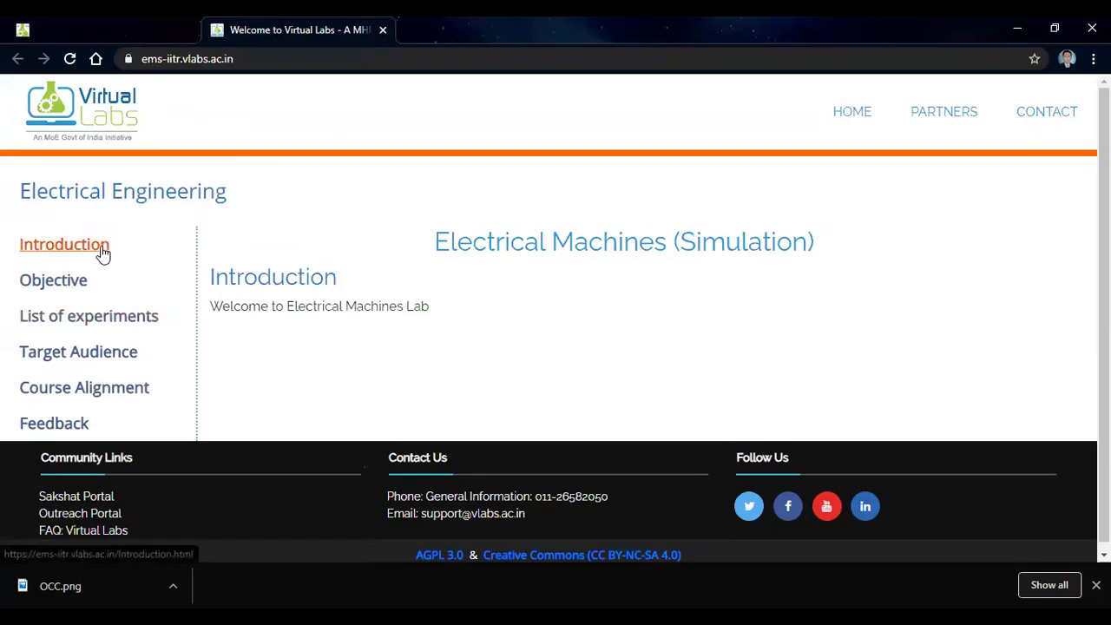
From the list of experiments, open "To study Magnetisation Characteristics of DC shunt generator" and view its theory
click(101, 317)
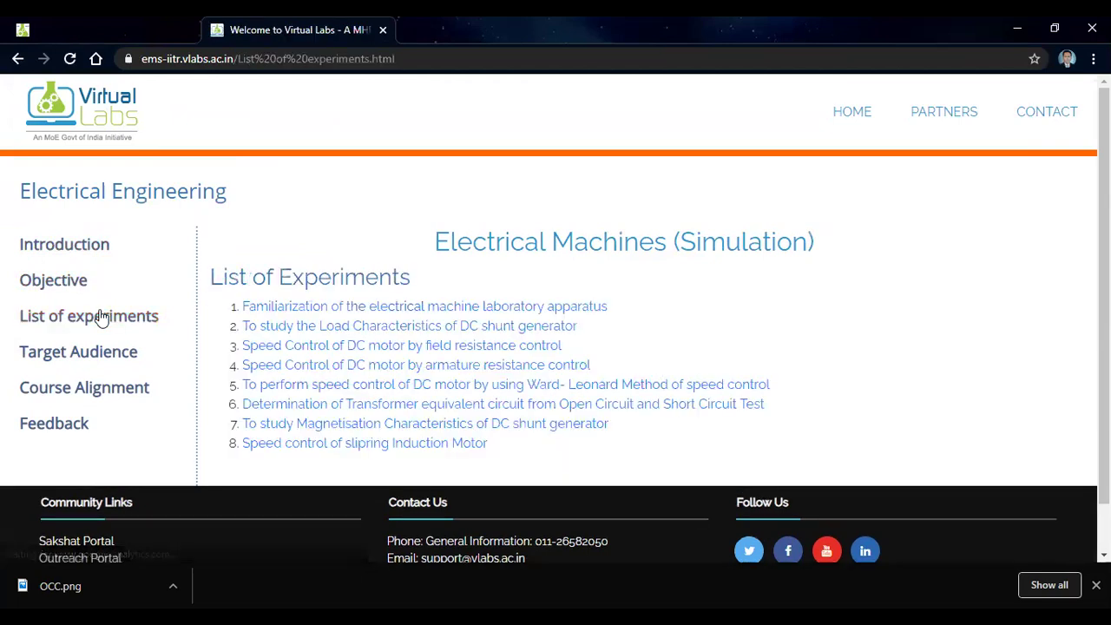
click(353, 428)
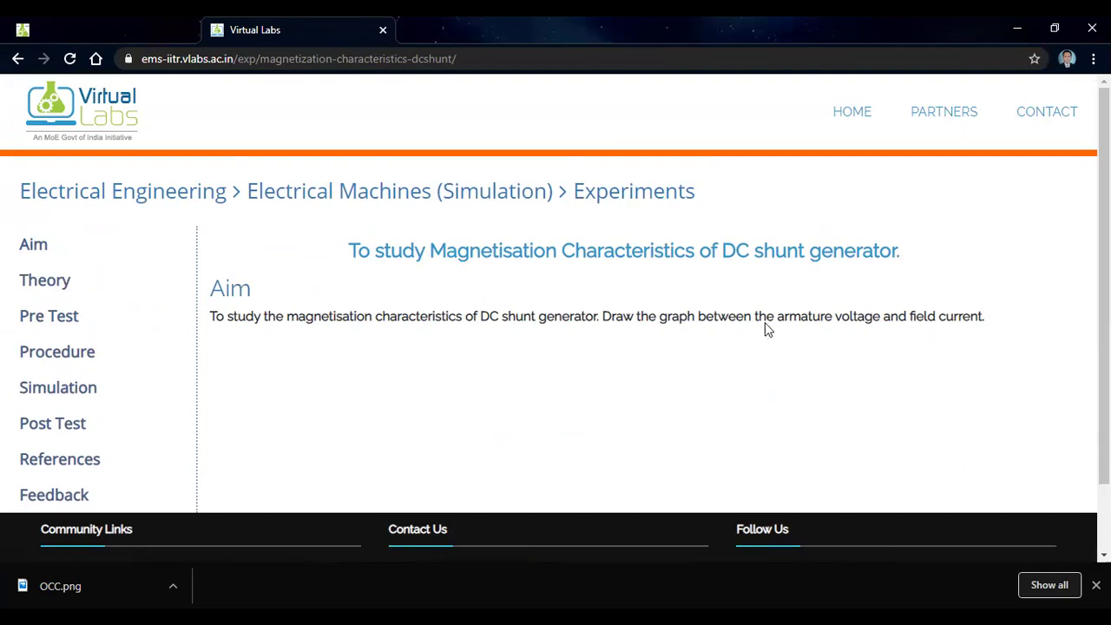
click(45, 287)
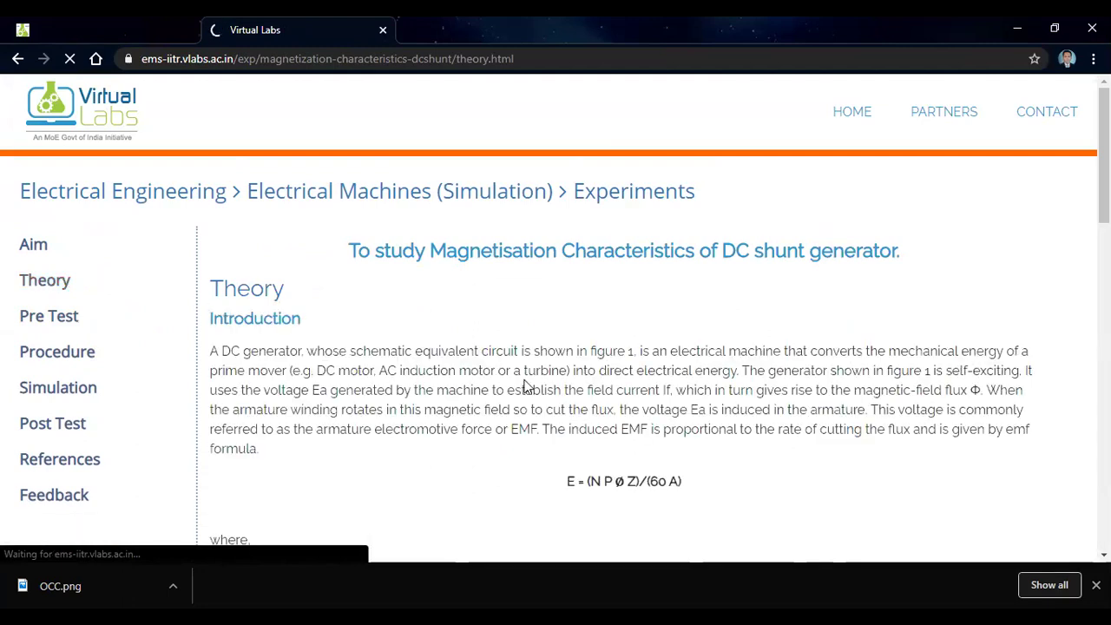
scroll(525, 386, down, 4)
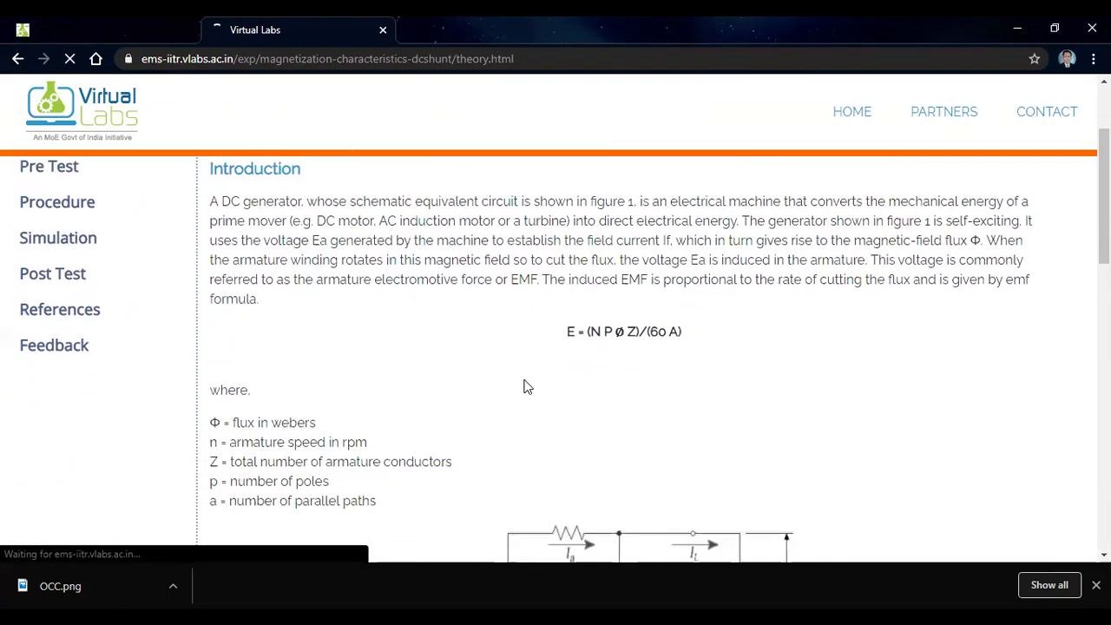
scroll(525, 386, up, 4)
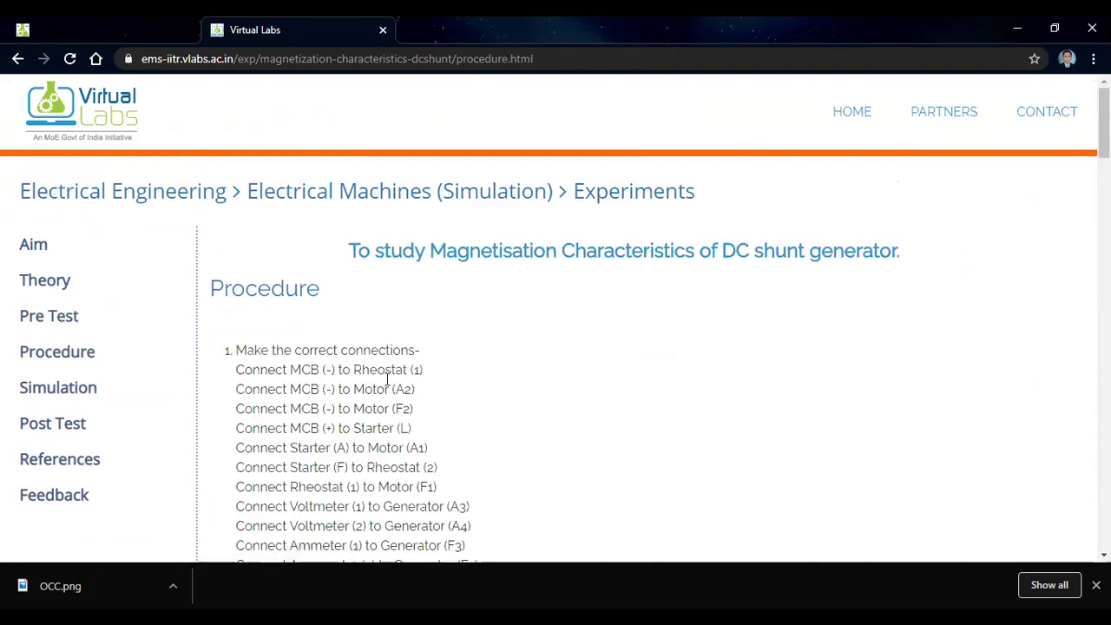
Examine the required connections and the wiring diagram in the experiment's procedure
scroll(405, 390, down, 1)
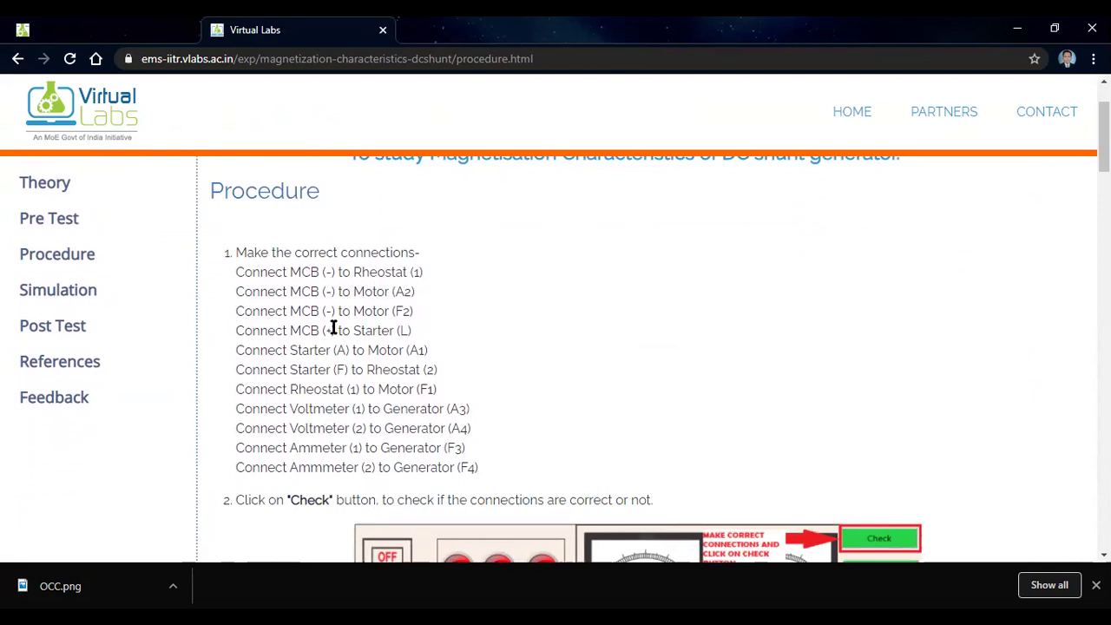
scroll(354, 347, down, 1)
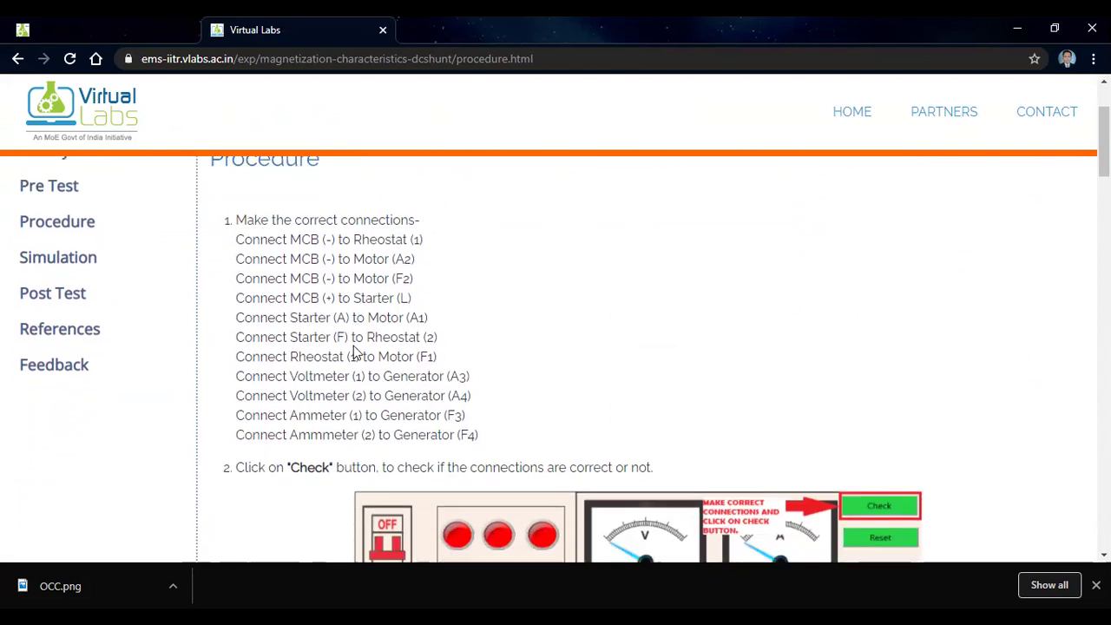
scroll(354, 352, down, 3)
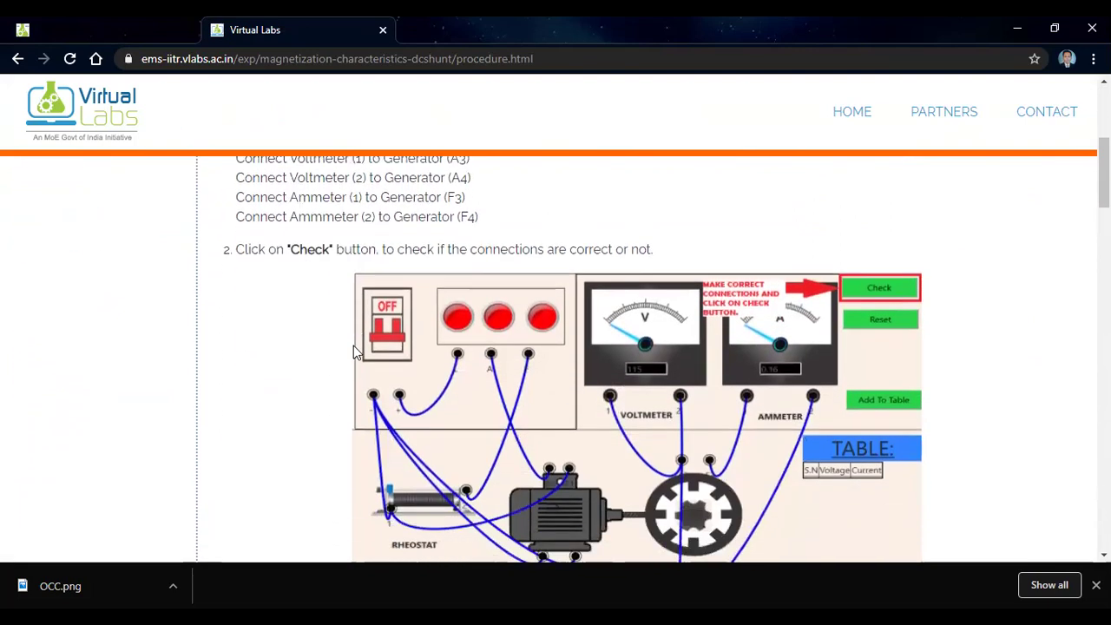
scroll(353, 345, down, 4)
scroll(353, 345, up, 3)
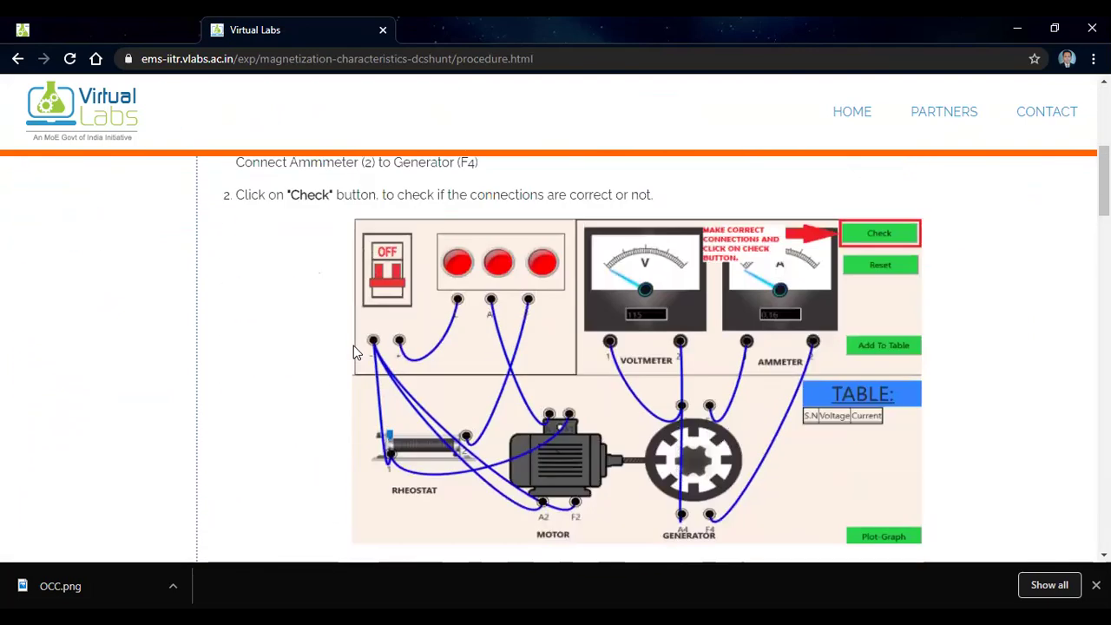
scroll(353, 346, up, 2)
scroll(232, 296, up, 2)
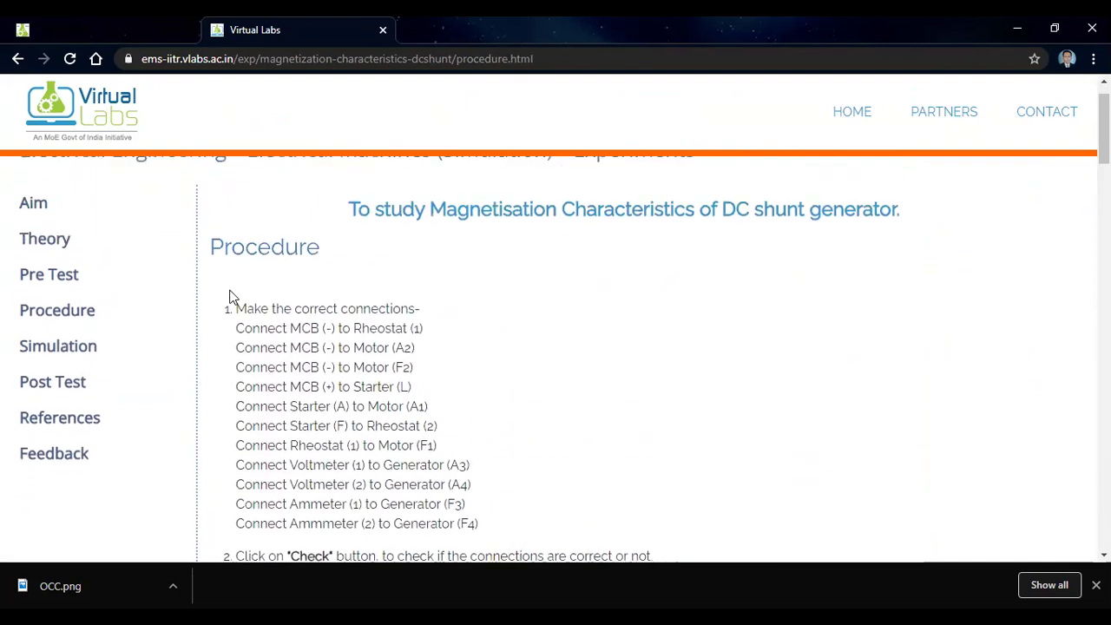
Open the experiment's Simulation section in a new tab and launch the simulation page from it
right_click(74, 359)
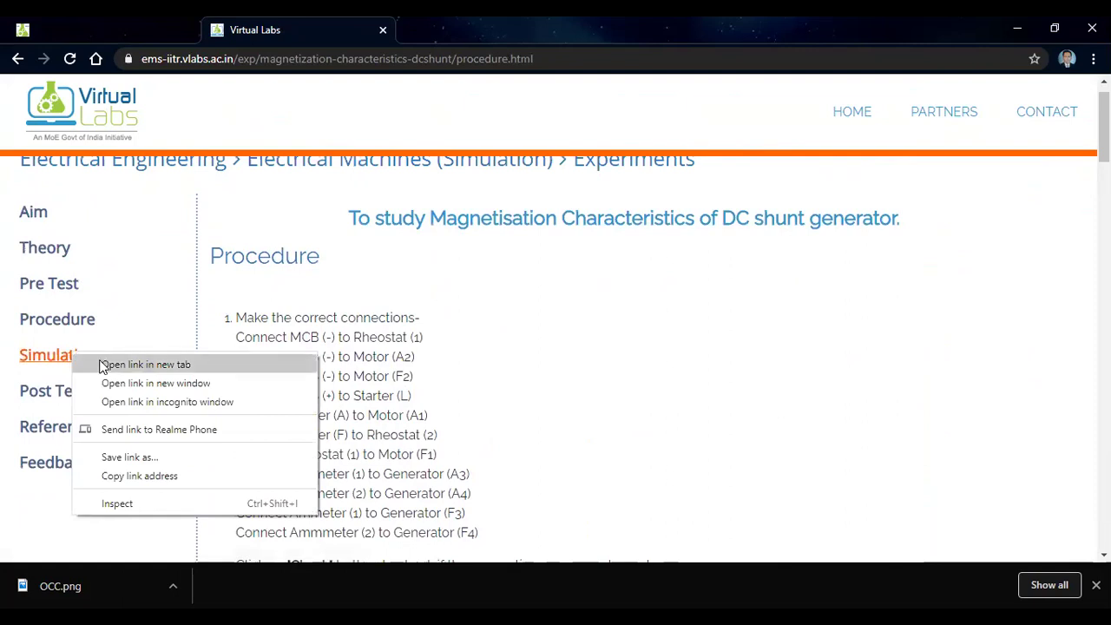
click(104, 365)
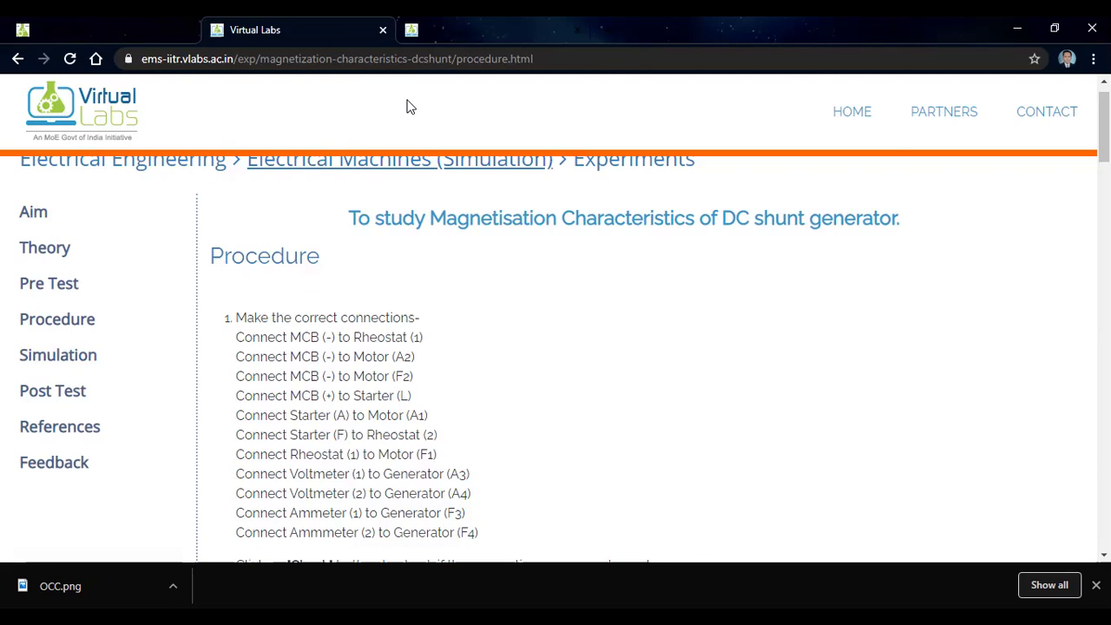
key(ctrl+Tab)
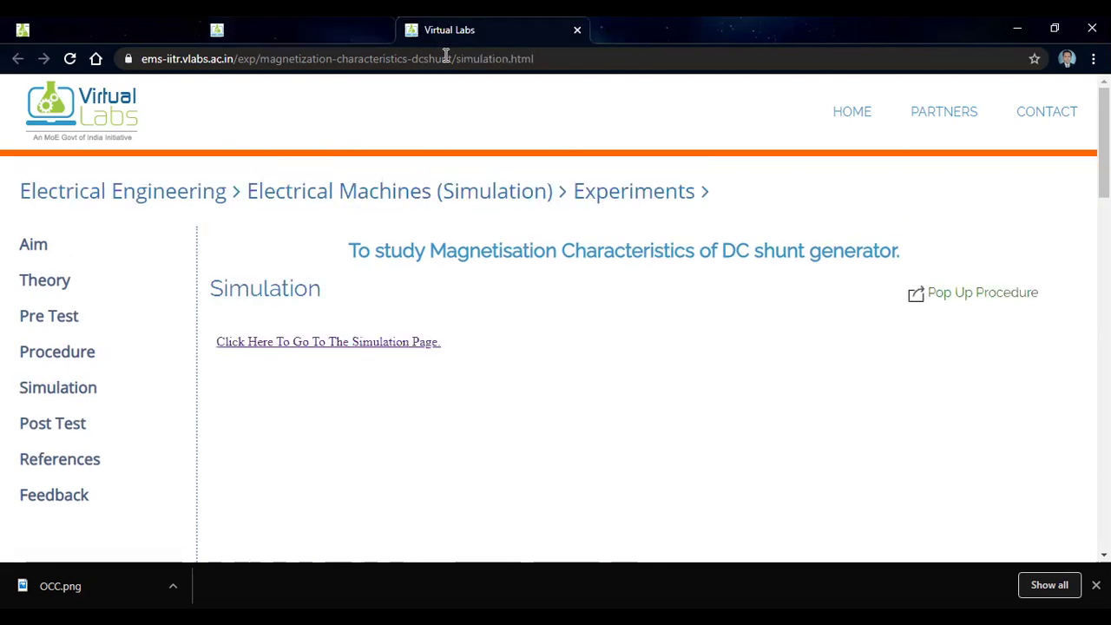
click(375, 342)
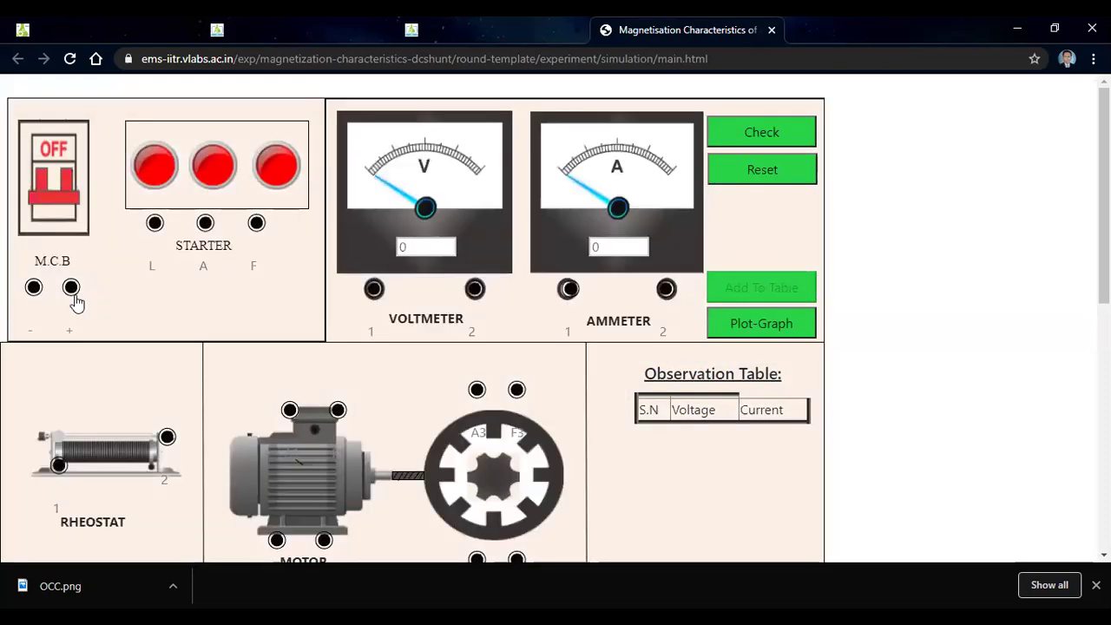
Try starting a connection at the M.C.B (+) terminal and reset the simulation
mouse_move(71, 287)
mouse_down()
mouse_move(99, 365)
mouse_move(71, 289)
mouse_up()
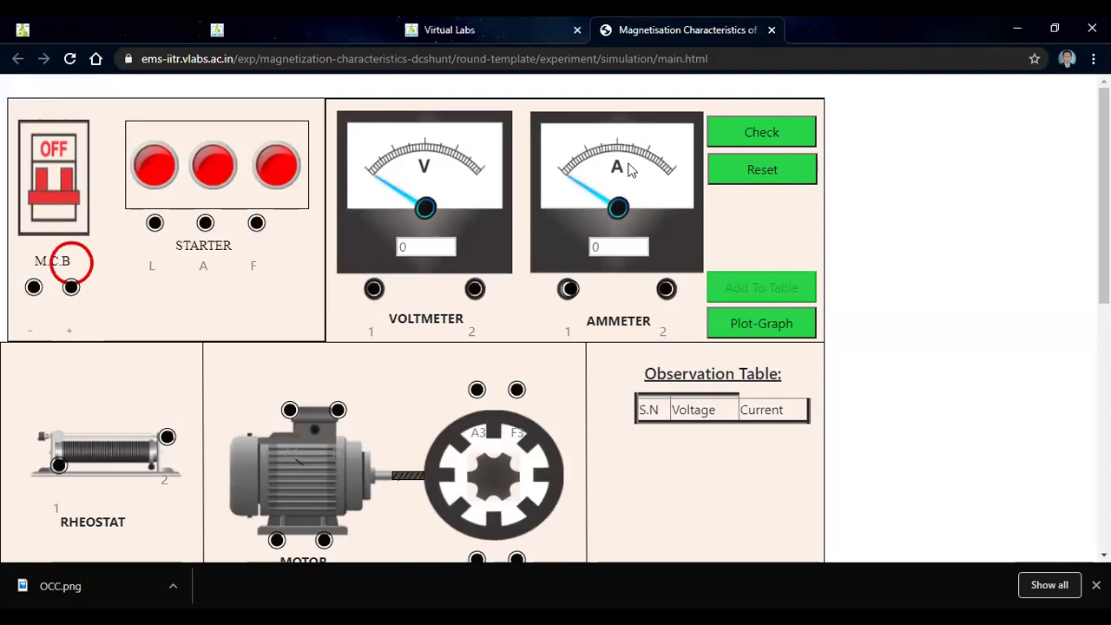
click(783, 174)
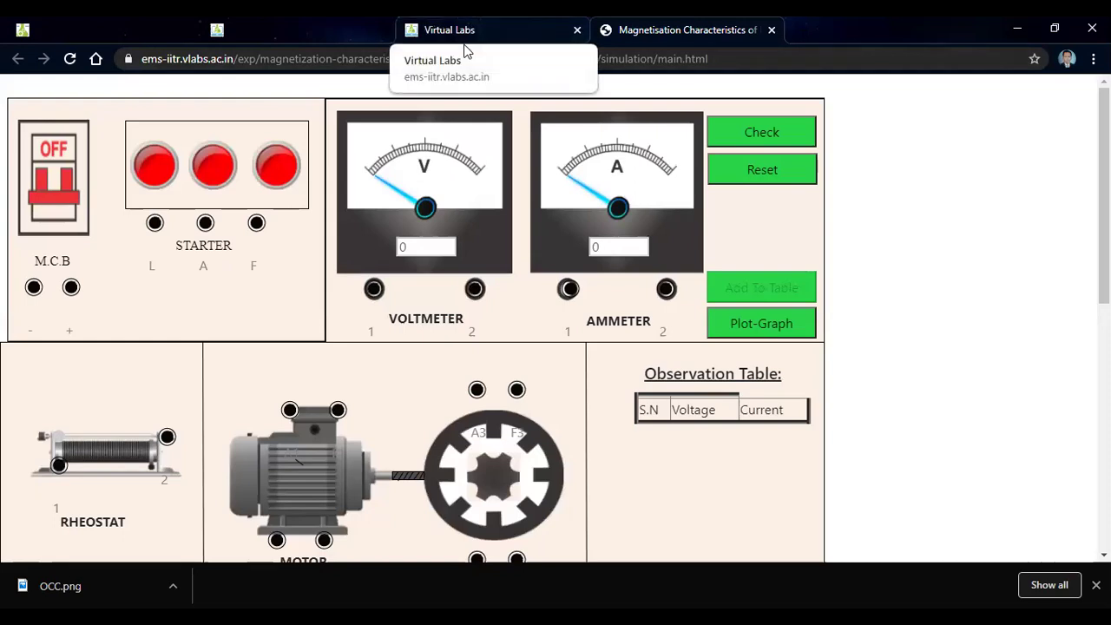
Consult the connection list on the procedure page and examine the apparatus terminals, observation table and graph area in the simulation
click(464, 52)
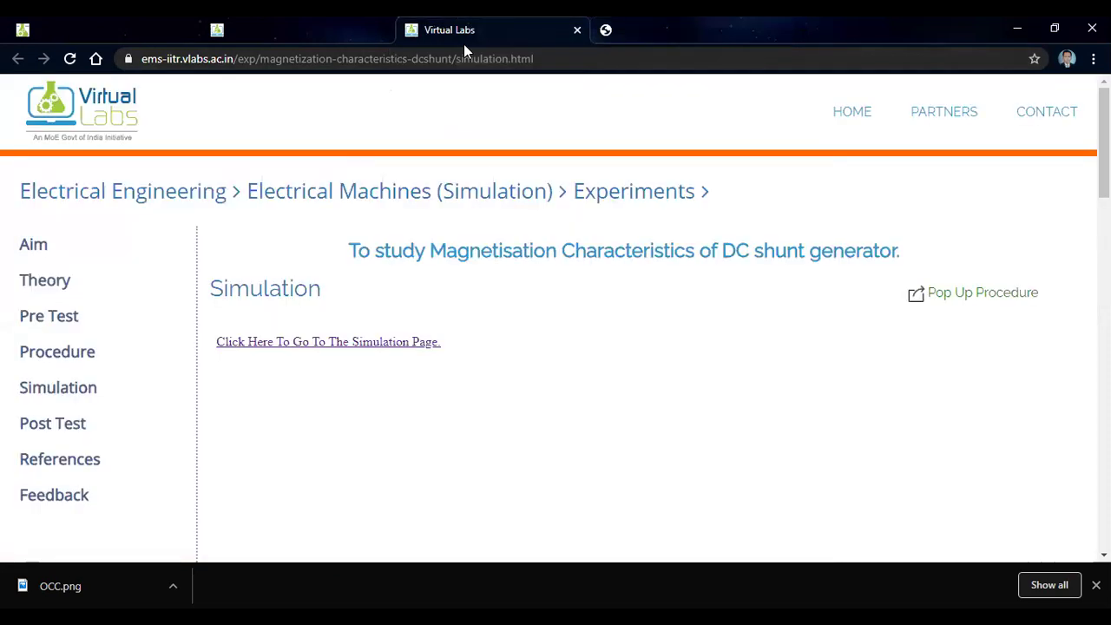
click(298, 46)
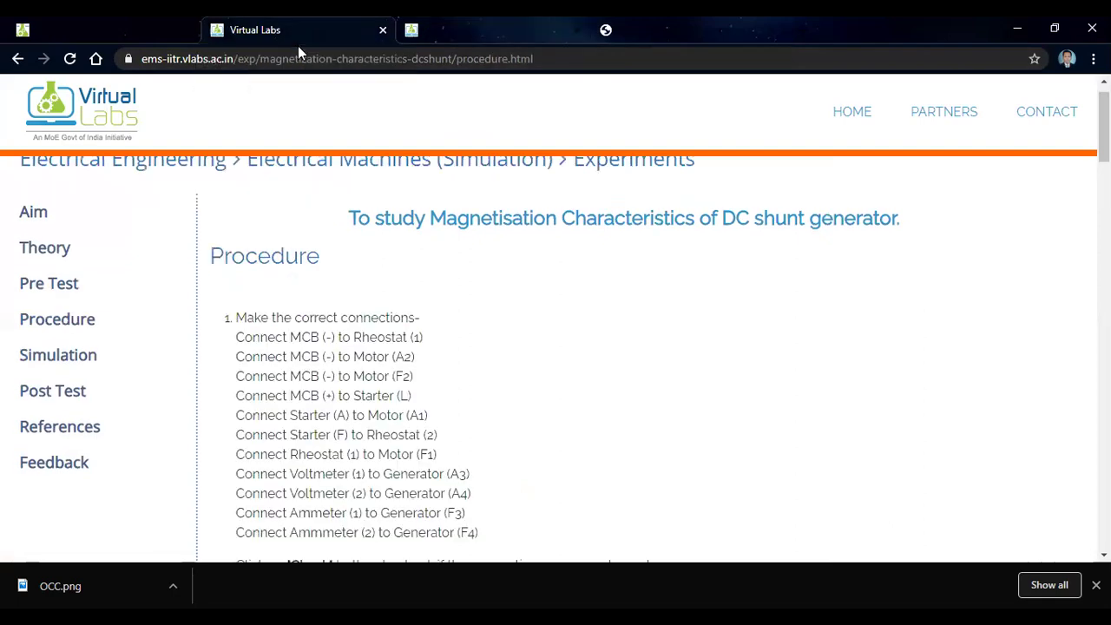
click(612, 32)
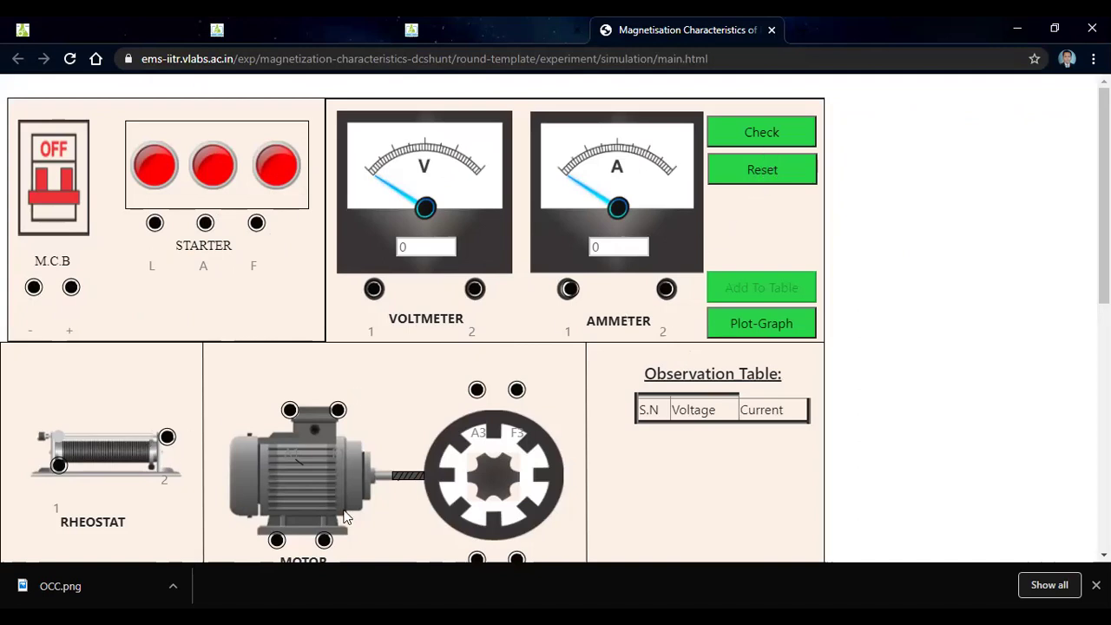
scroll(1042, 317, down, 1)
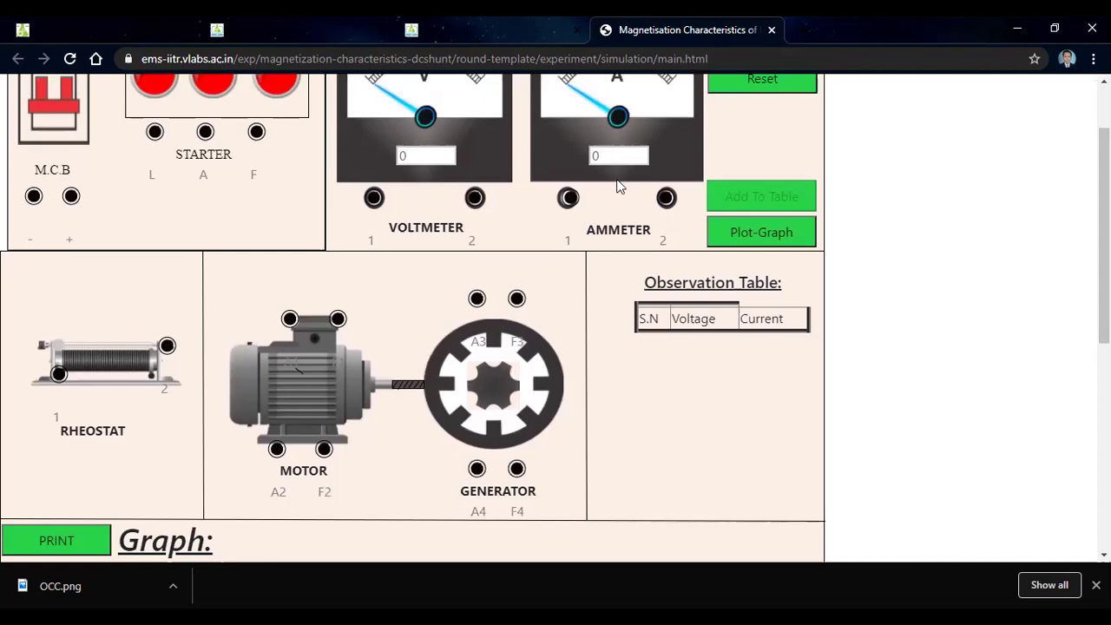
scroll(619, 187, up, 1)
scroll(620, 186, up, 1)
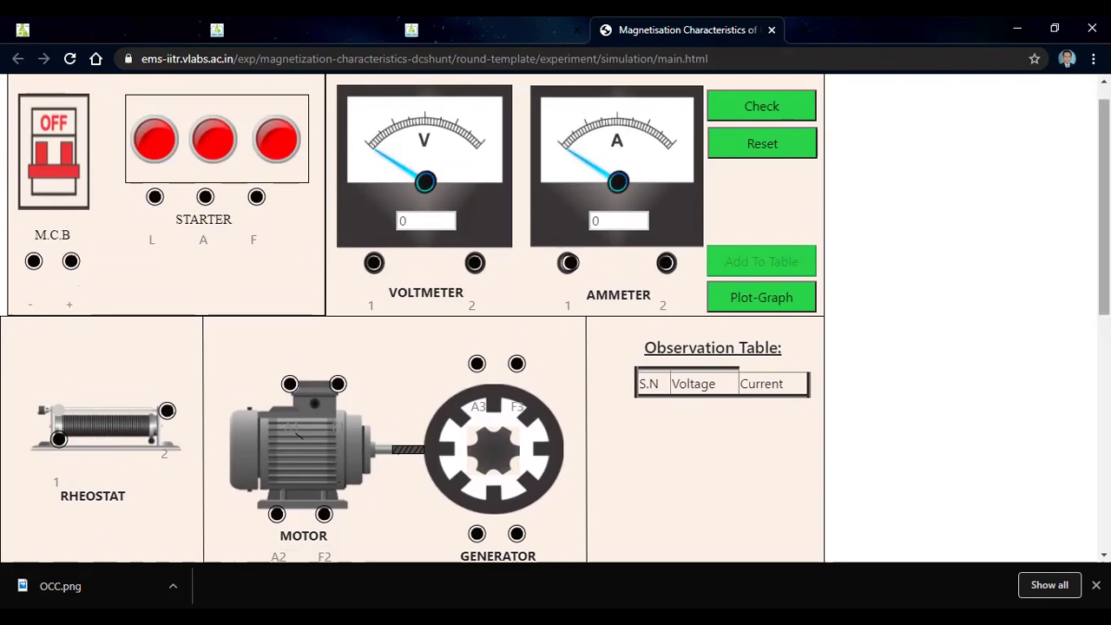
scroll(1104, 209, down, 2)
scroll(1103, 208, up, 2)
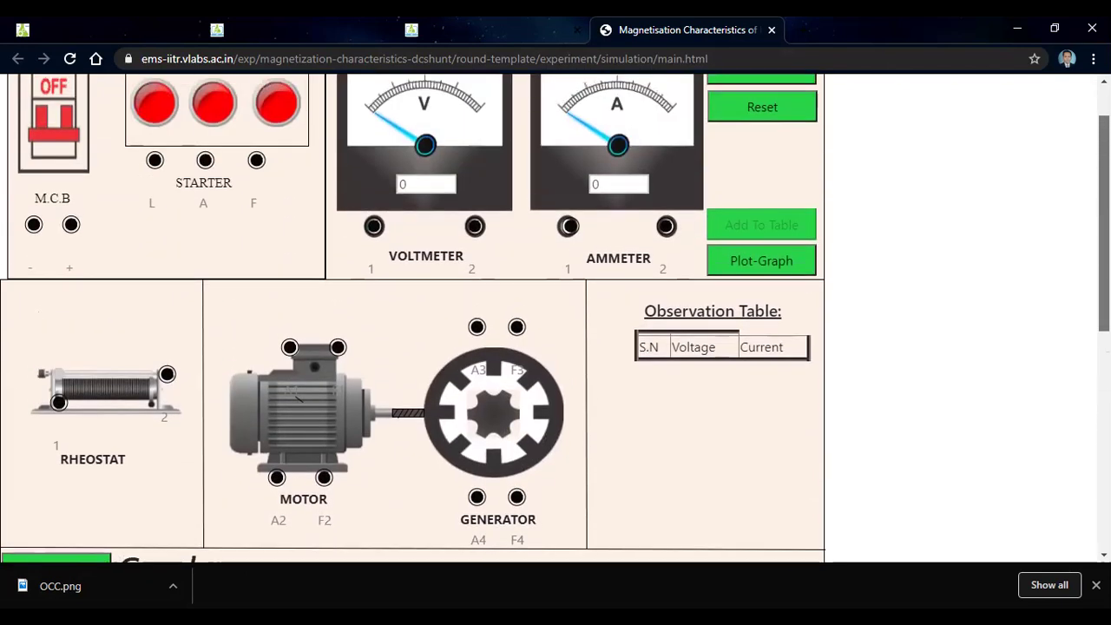
scroll(555, 318, up, 1)
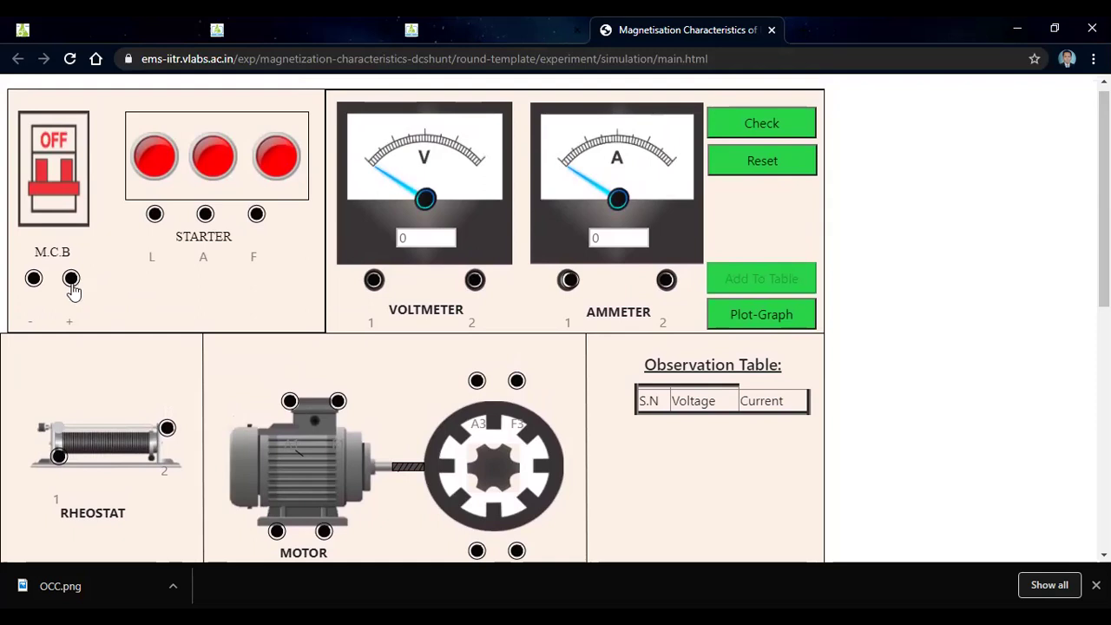
drag(72, 281, 155, 216)
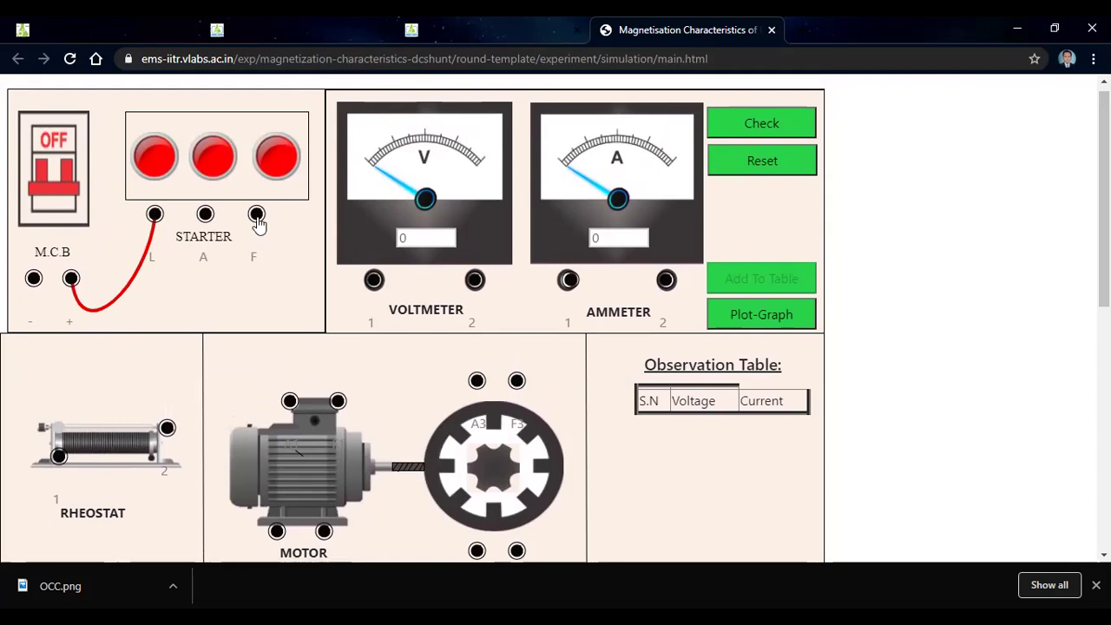
mouse_move(257, 217)
mouse_down()
mouse_move(250, 294)
mouse_move(208, 394)
mouse_move(203, 387)
mouse_move(172, 437)
mouse_up()
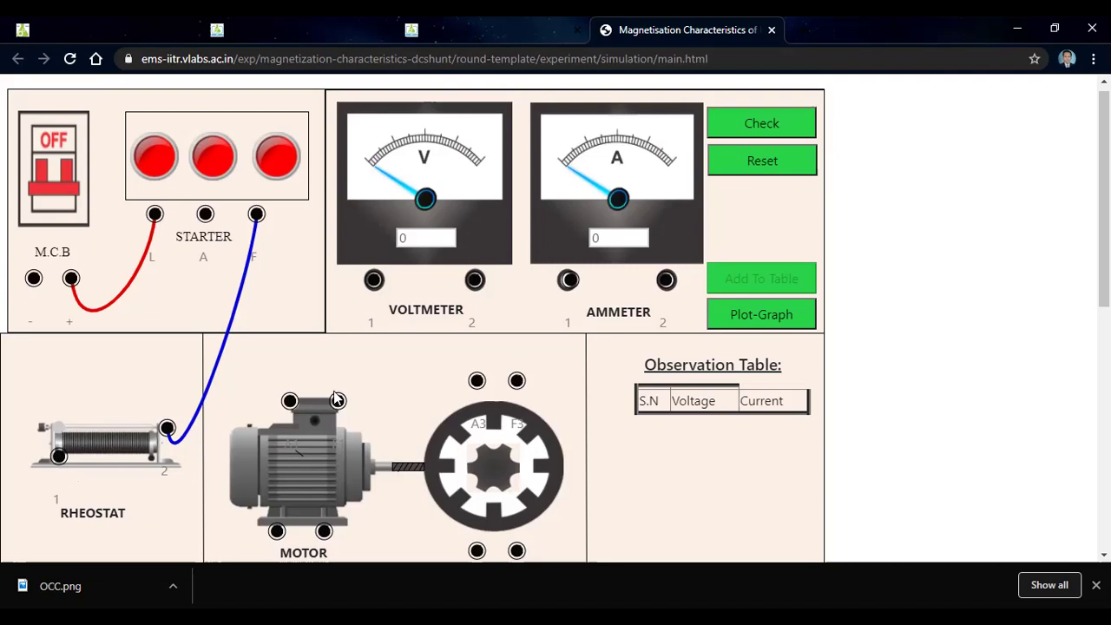
drag(1104, 260, 1104, 318)
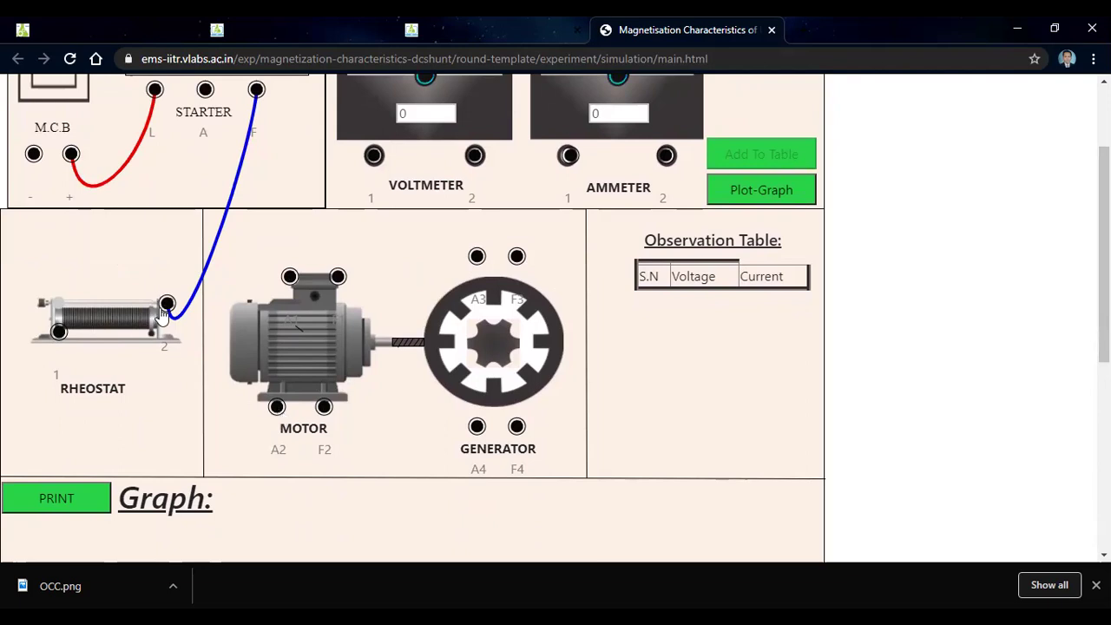
drag(165, 311, 338, 281)
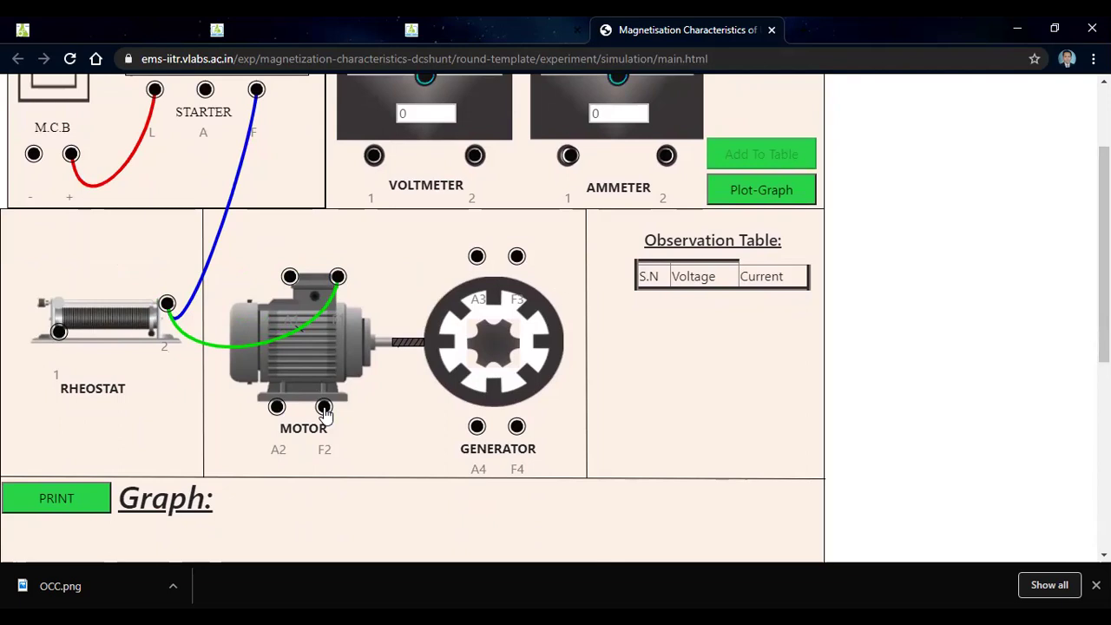
drag(324, 407, 32, 163)
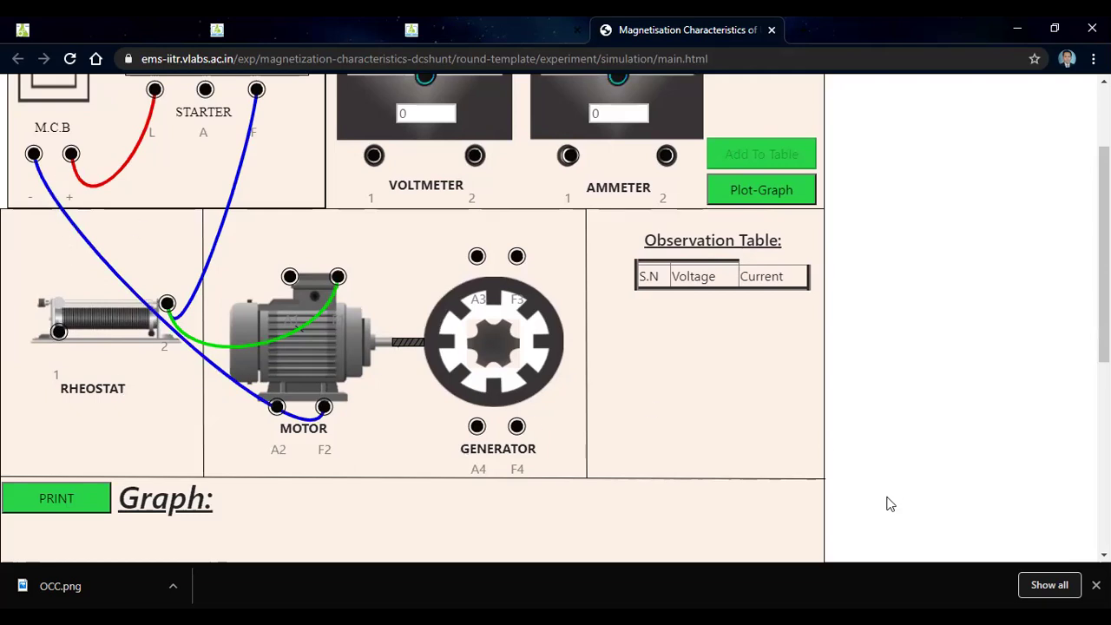
scroll(1104, 252, up, 1)
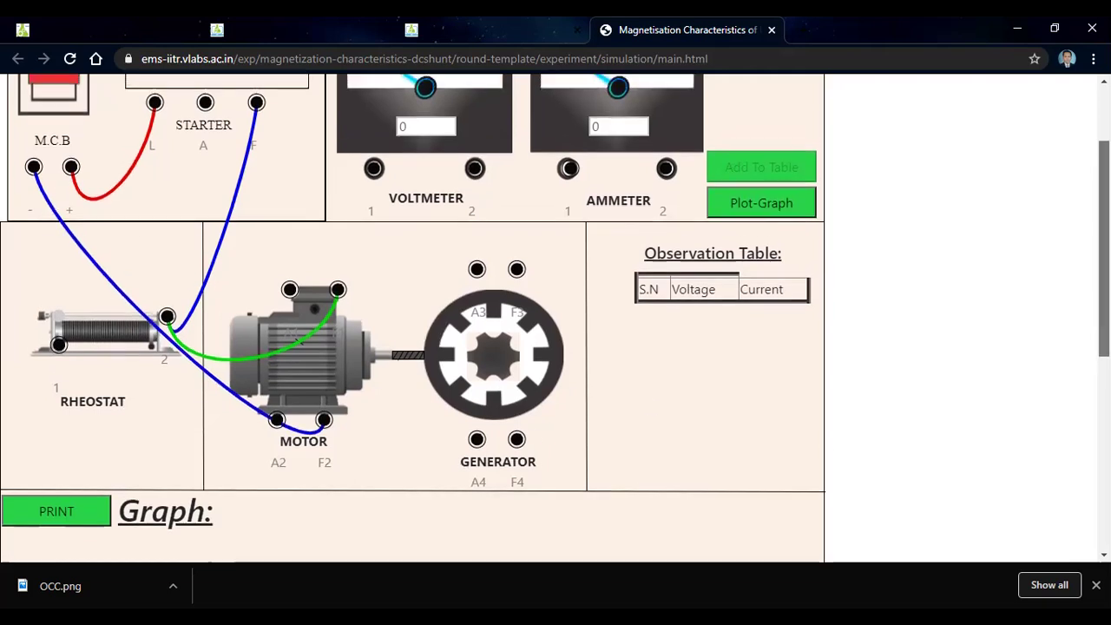
scroll(1104, 252, up, 1)
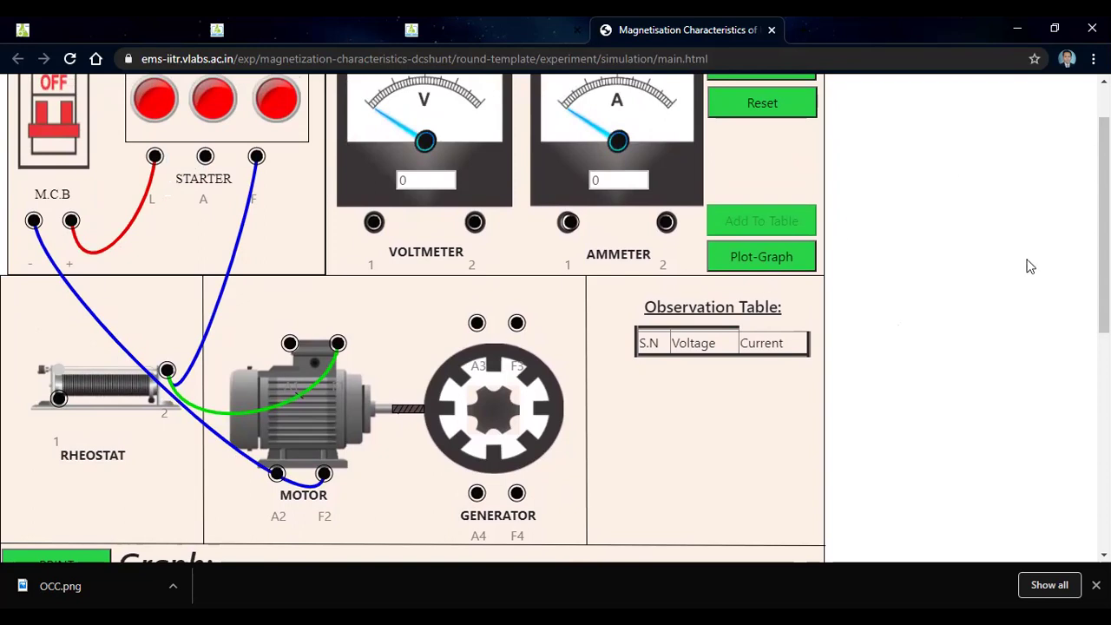
scroll(1029, 266, up, 2)
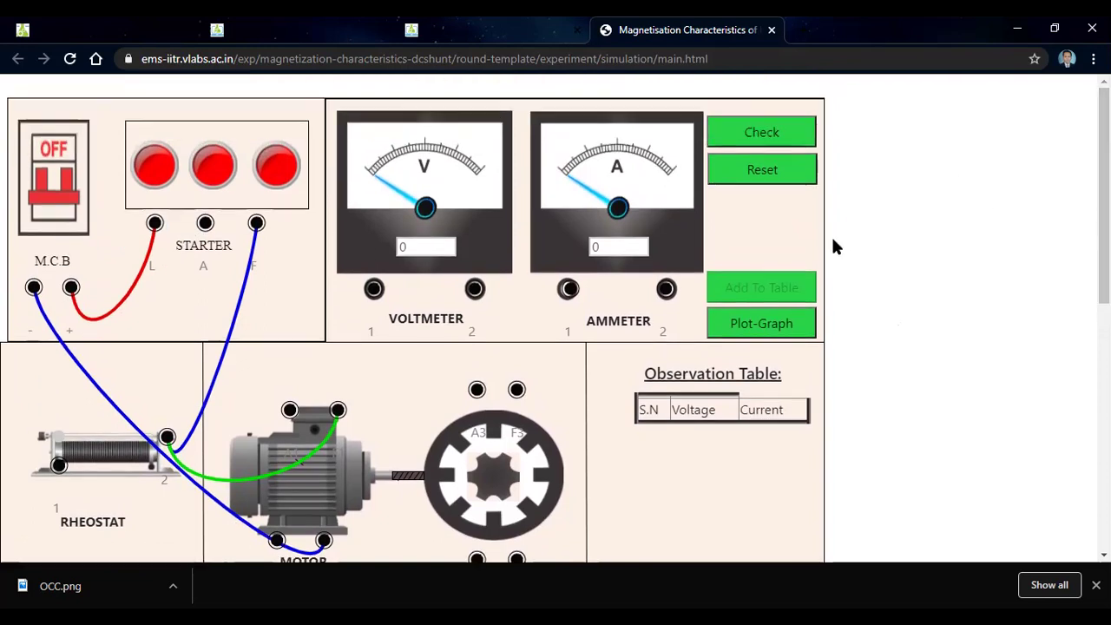
click(766, 169)
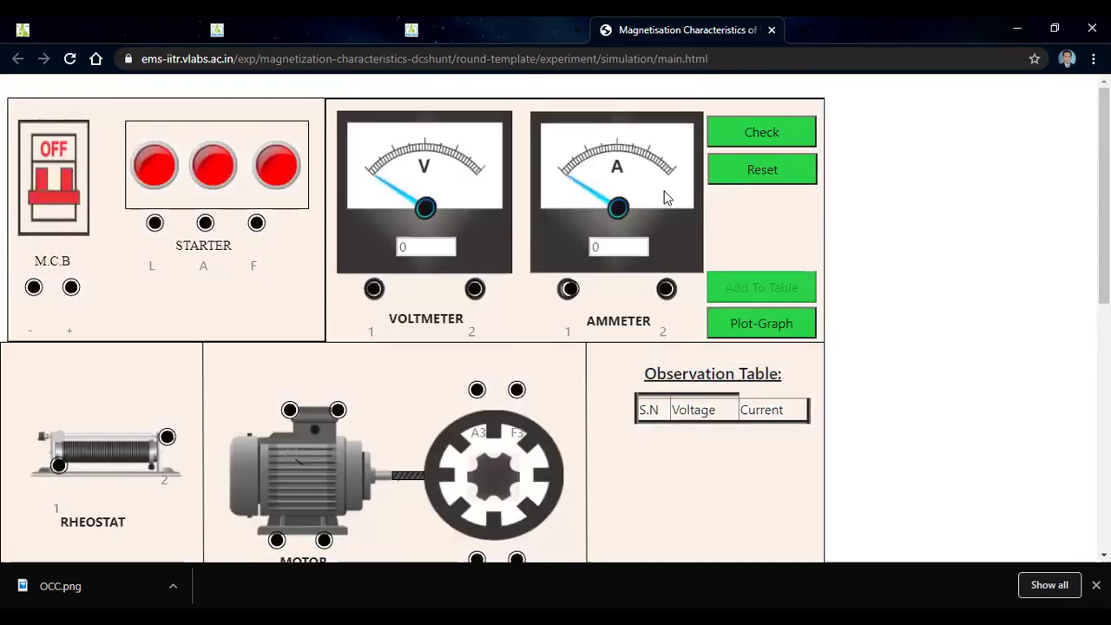
Connect M.C.B (+) to starter L, starter F to rheostat terminal 2, and rheostat terminal 1 to the motor's upper field terminal
drag(71, 286, 155, 223)
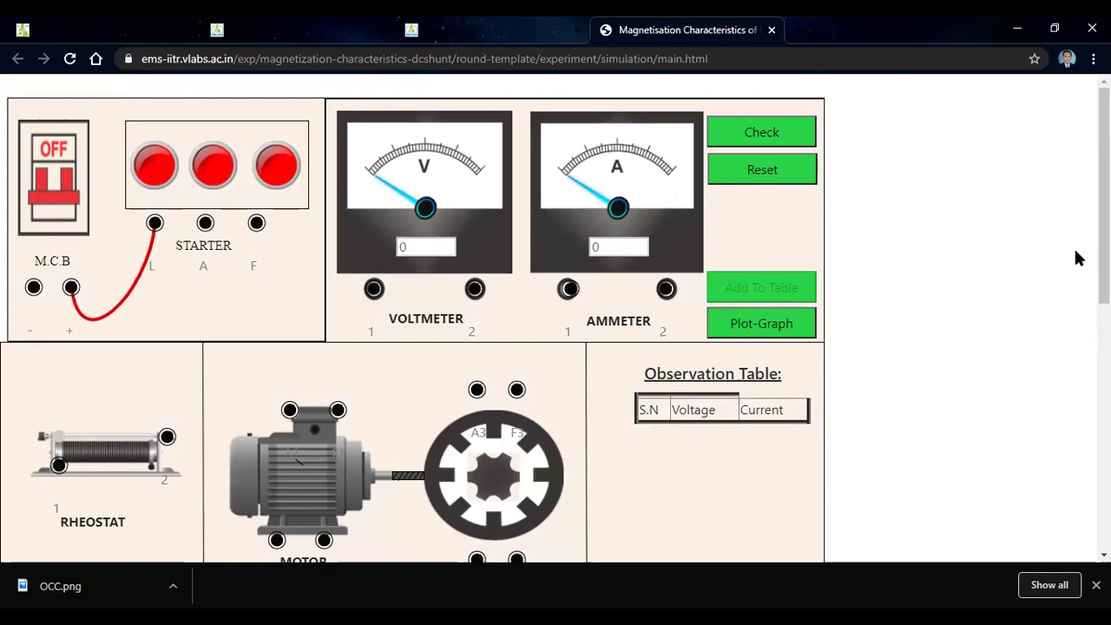
scroll(753, 261, down, 1)
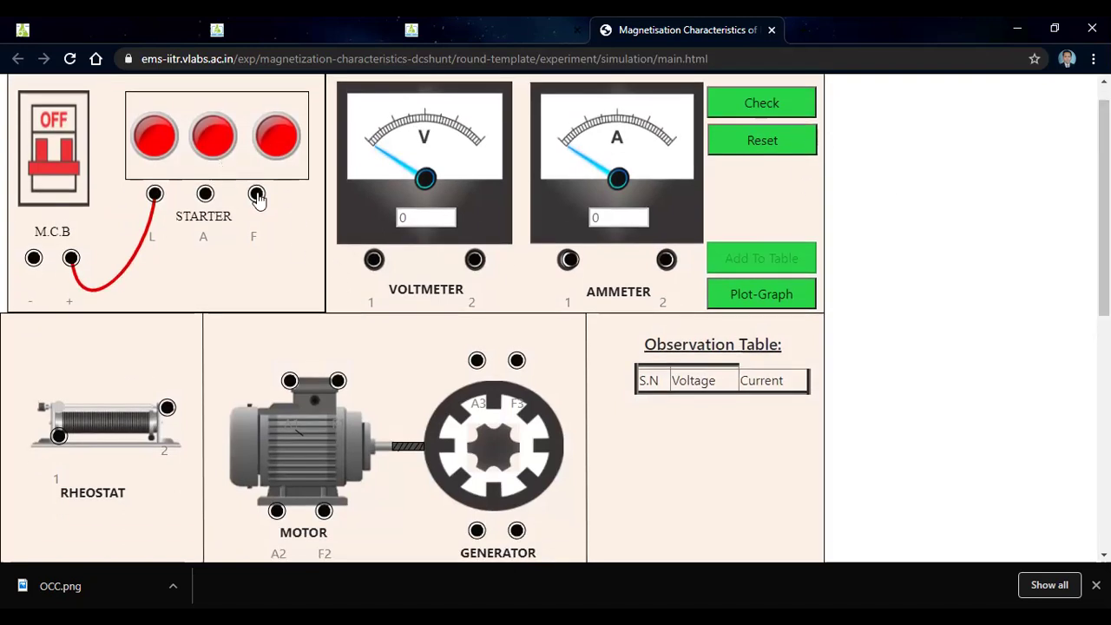
drag(257, 193, 172, 415)
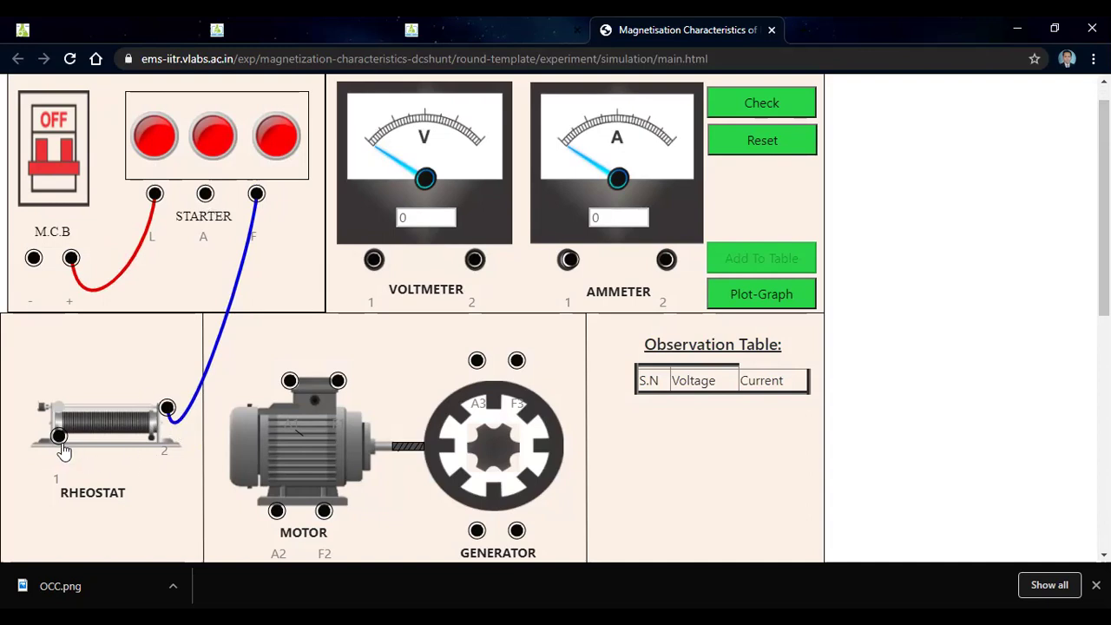
drag(59, 438, 345, 392)
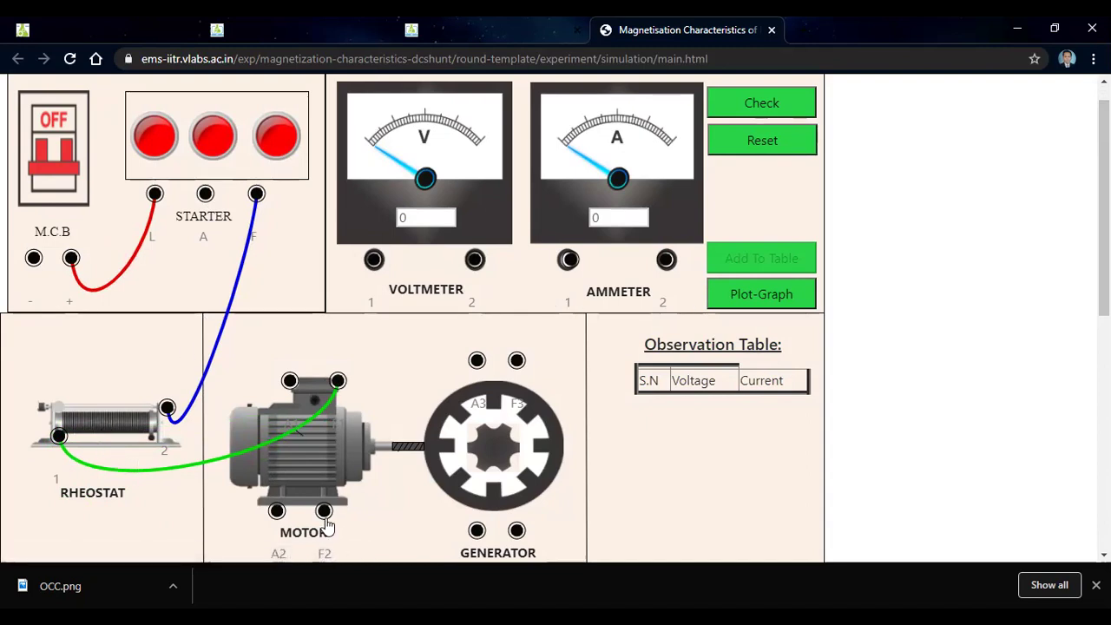
Connect motor F2, rheostat terminal 1 and motor A2 to M.C.B (-), and starter A to the motor's upper armature terminal
drag(324, 510, 34, 272)
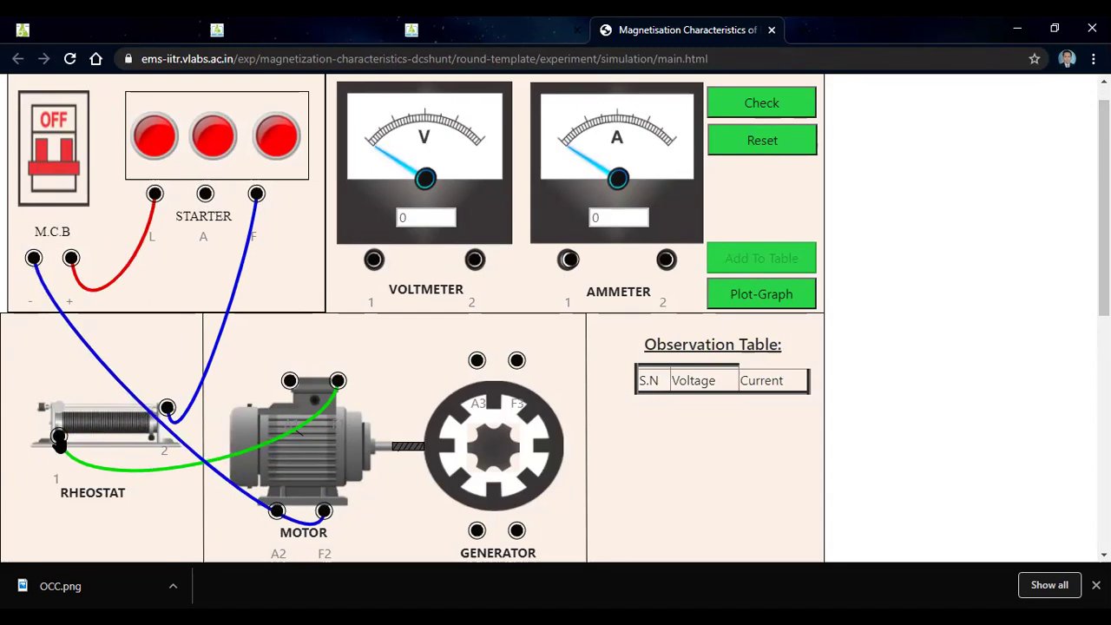
drag(33, 268, 59, 445)
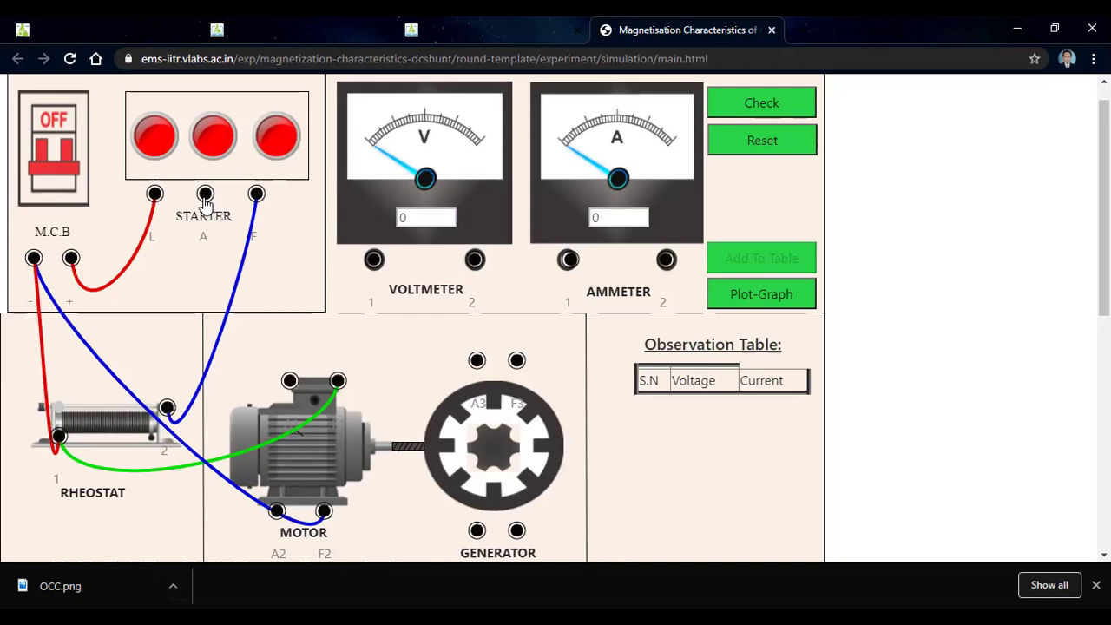
drag(205, 202, 290, 386)
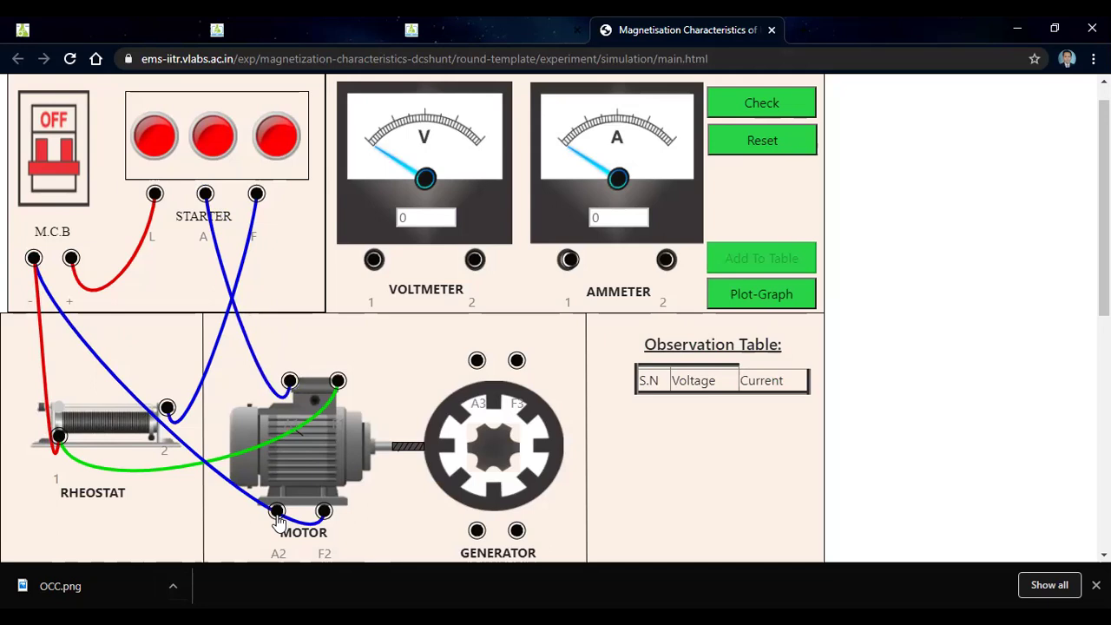
drag(276, 512, 34, 271)
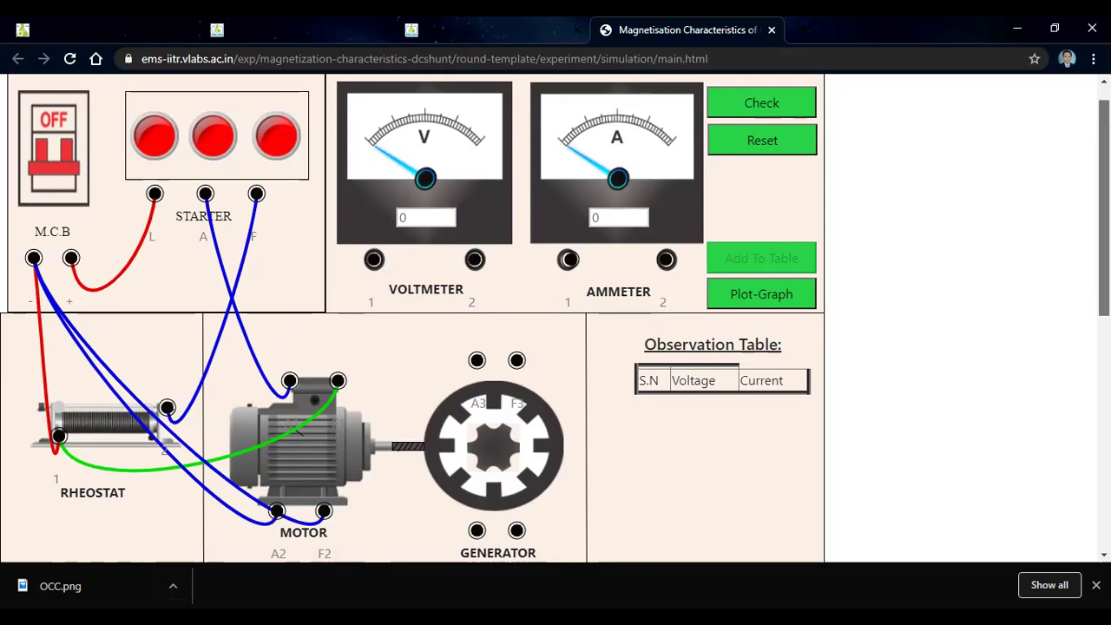
Wire the voltmeter across the generator armature, joining A3 to voltmeter terminal 1 and A4 to terminal 2
drag(1104, 208, 1104, 238)
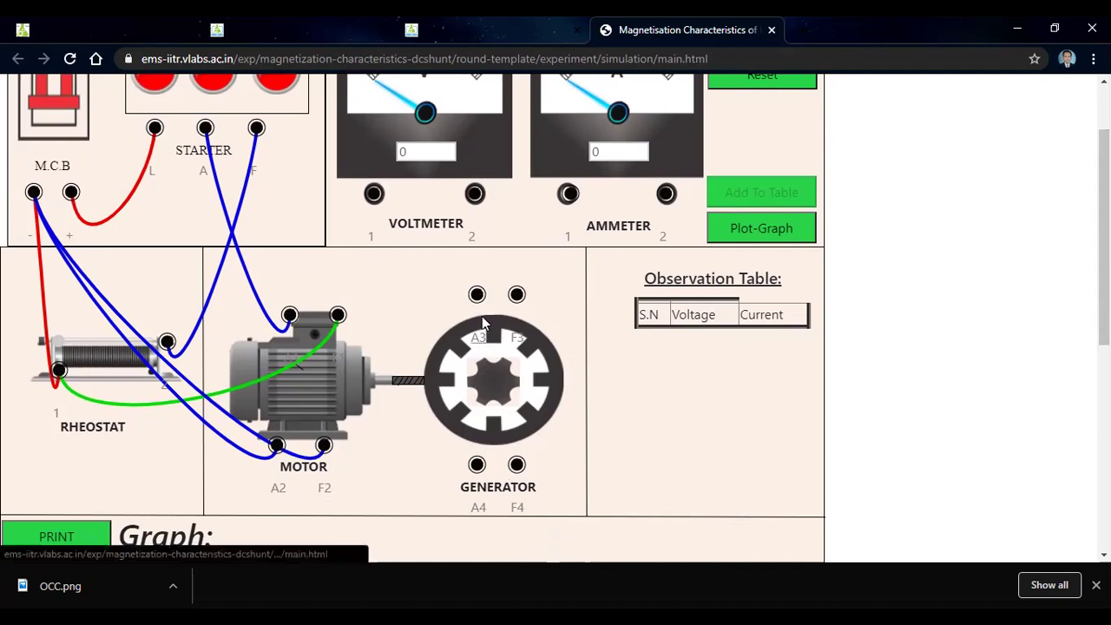
drag(476, 295, 377, 202)
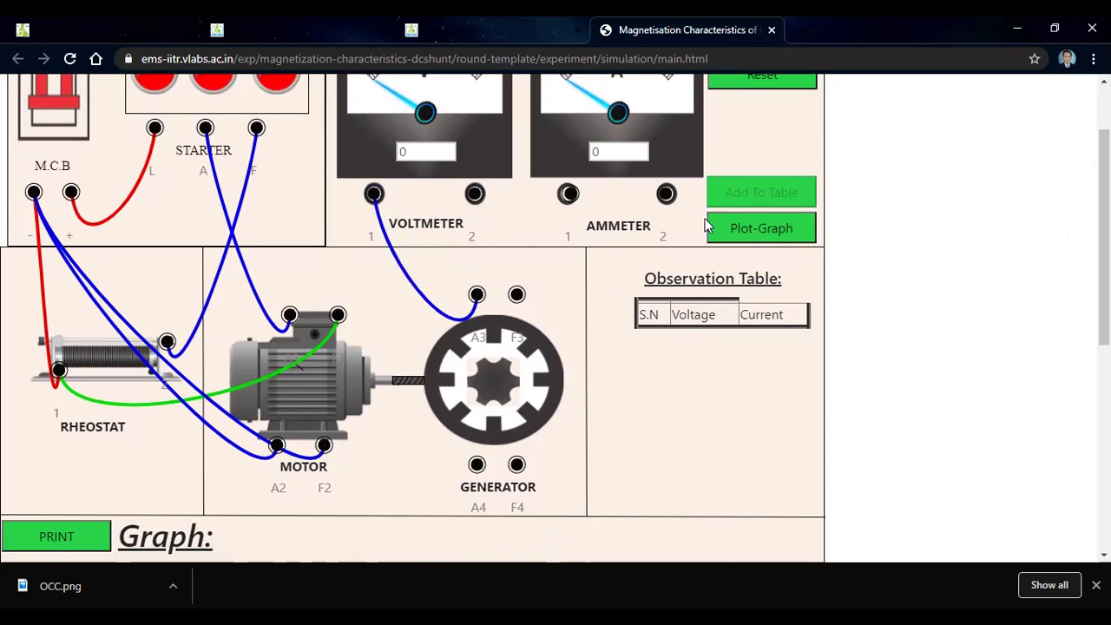
drag(474, 195, 477, 466)
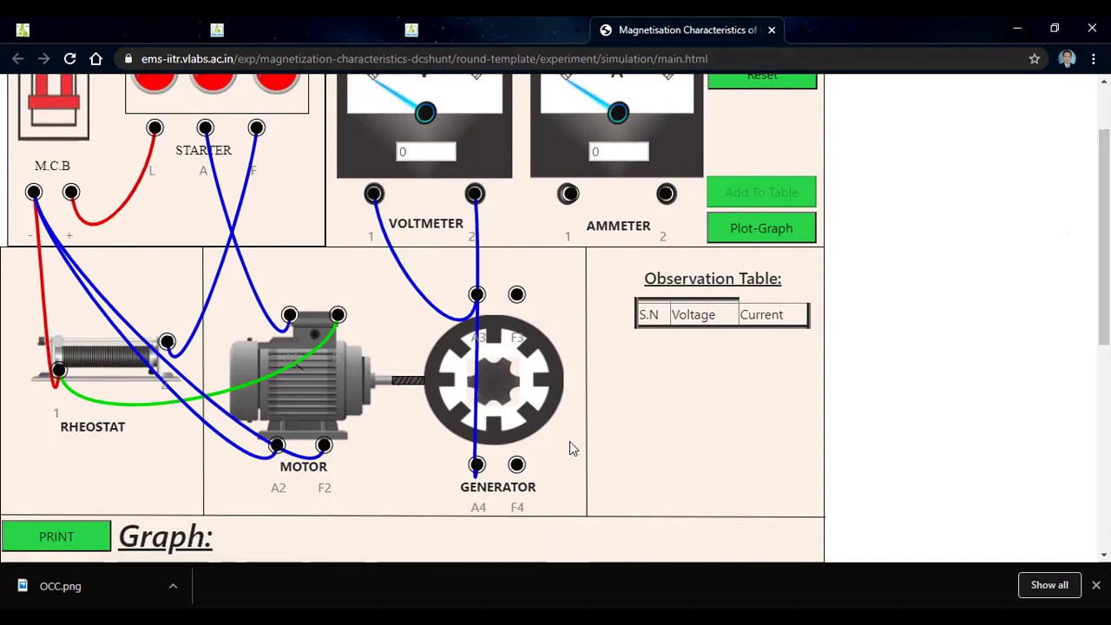
Wire the ammeter to the generator field, joining F3 to ammeter terminal 1 and F4 to terminal 2
scroll(972, 413, up, 1)
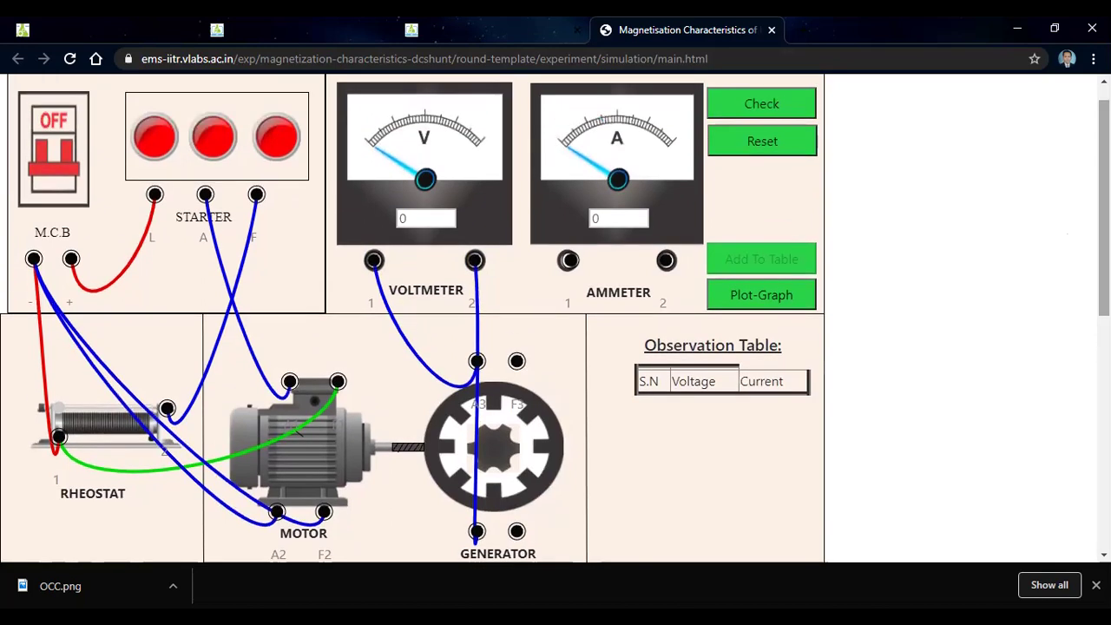
scroll(972, 413, down, 1)
scroll(766, 423, up, 1)
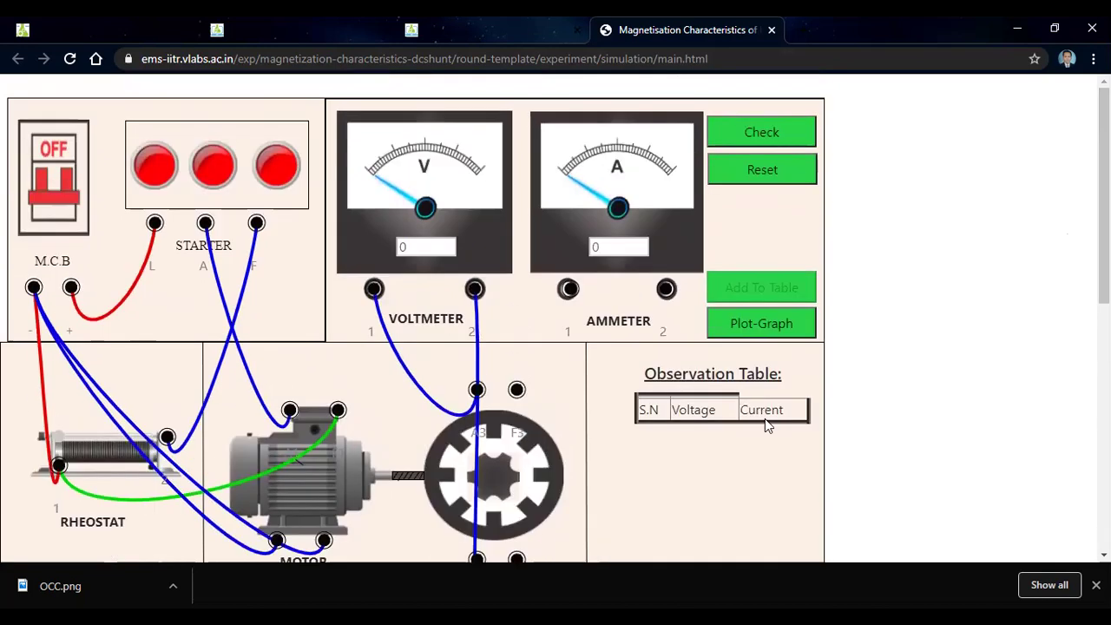
scroll(731, 460, down, 1)
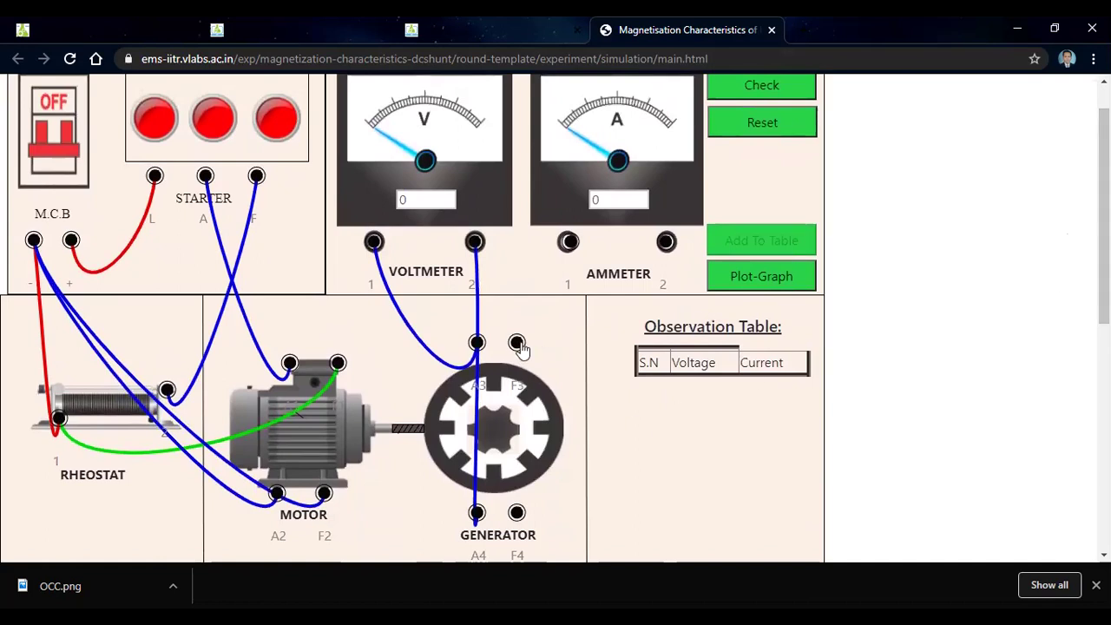
drag(517, 343, 569, 242)
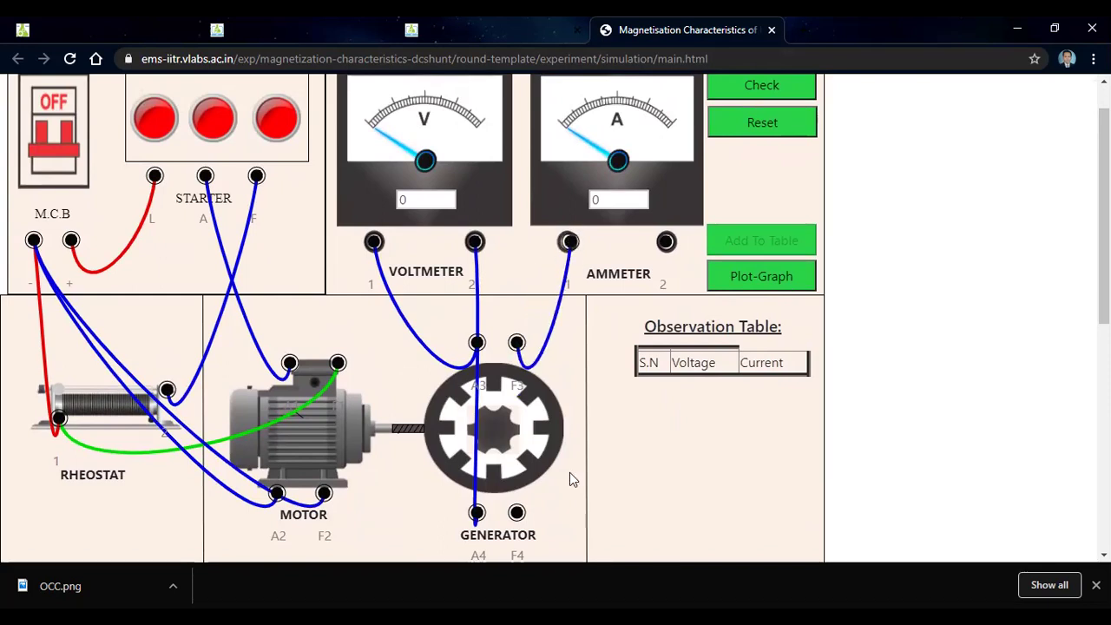
drag(518, 515, 666, 242)
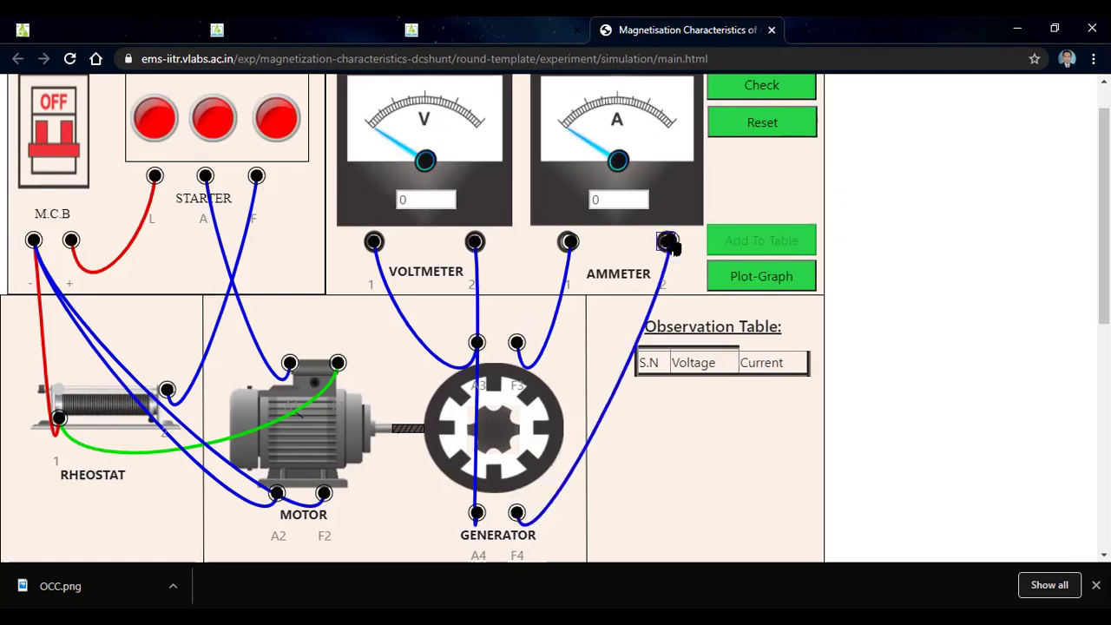
Run the check on the completed circuit connections and dismiss the result message
scroll(1033, 257, up, 1)
scroll(555, 317, up, 1)
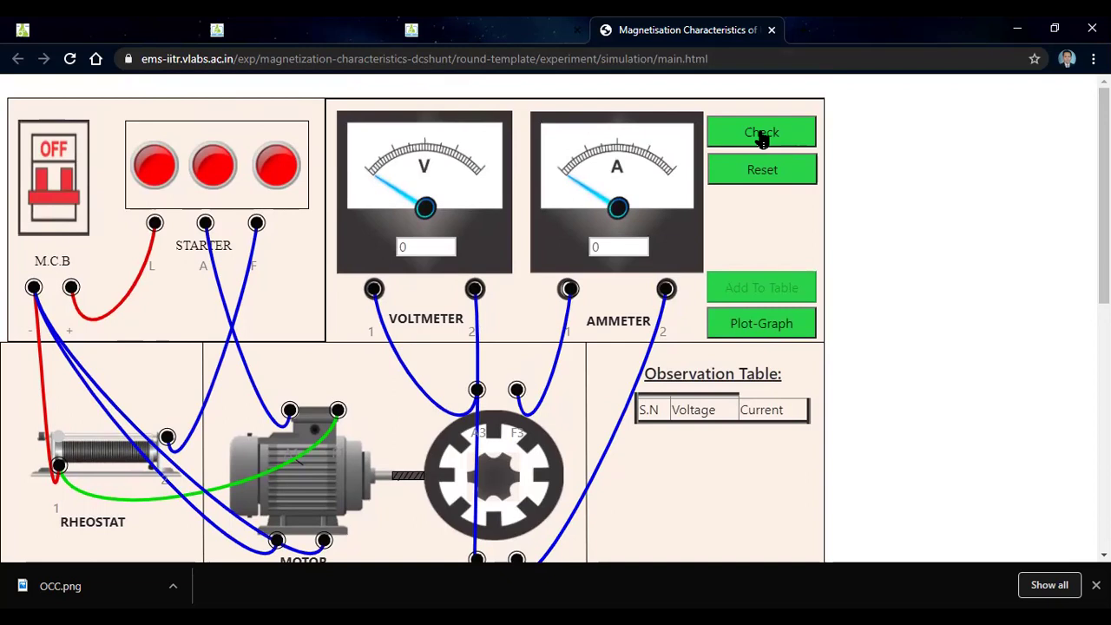
scroll(1070, 158, down, 1)
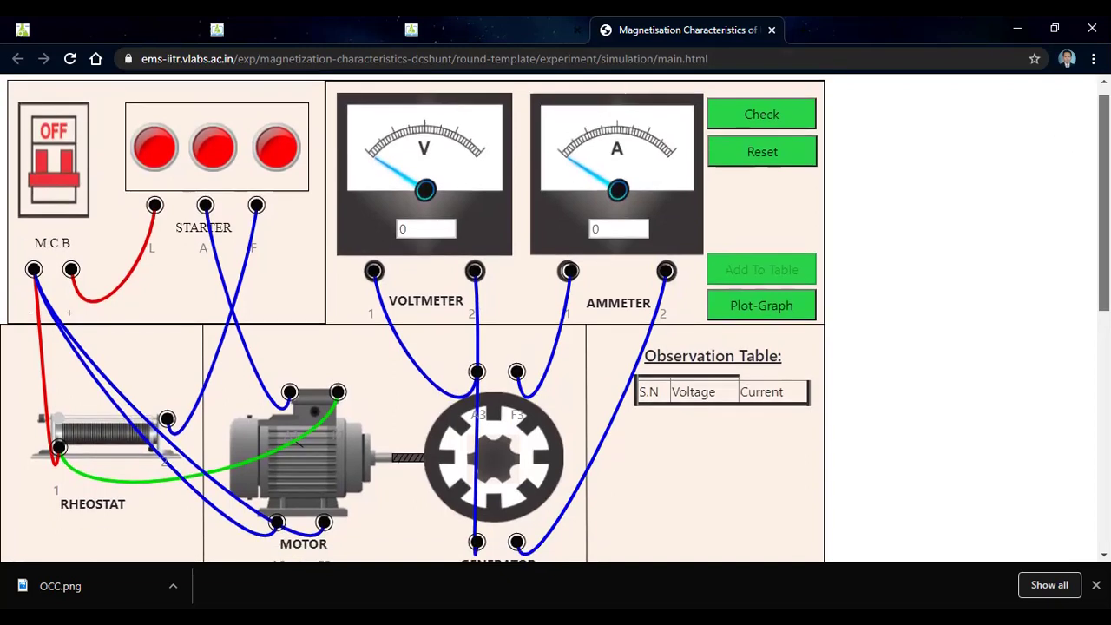
scroll(556, 321, up, 1)
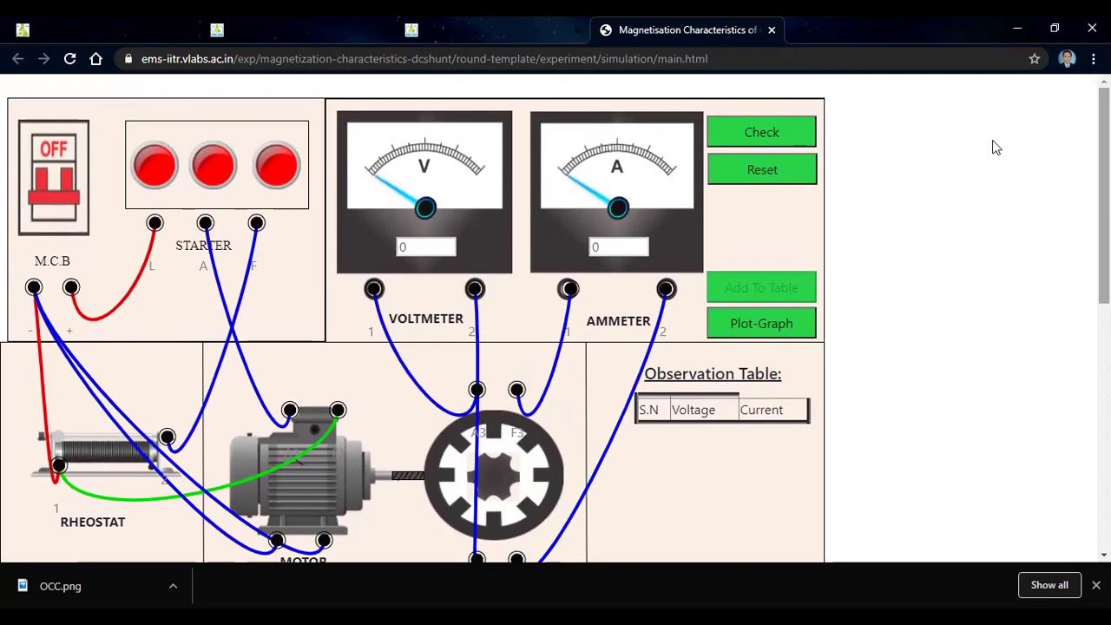
click(757, 132)
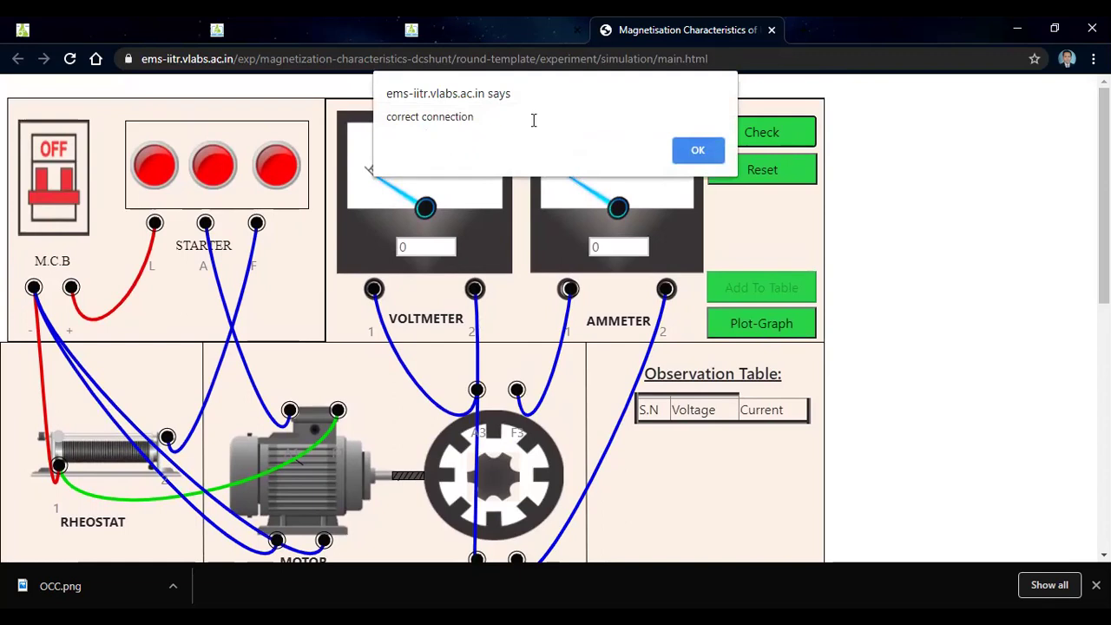
click(699, 152)
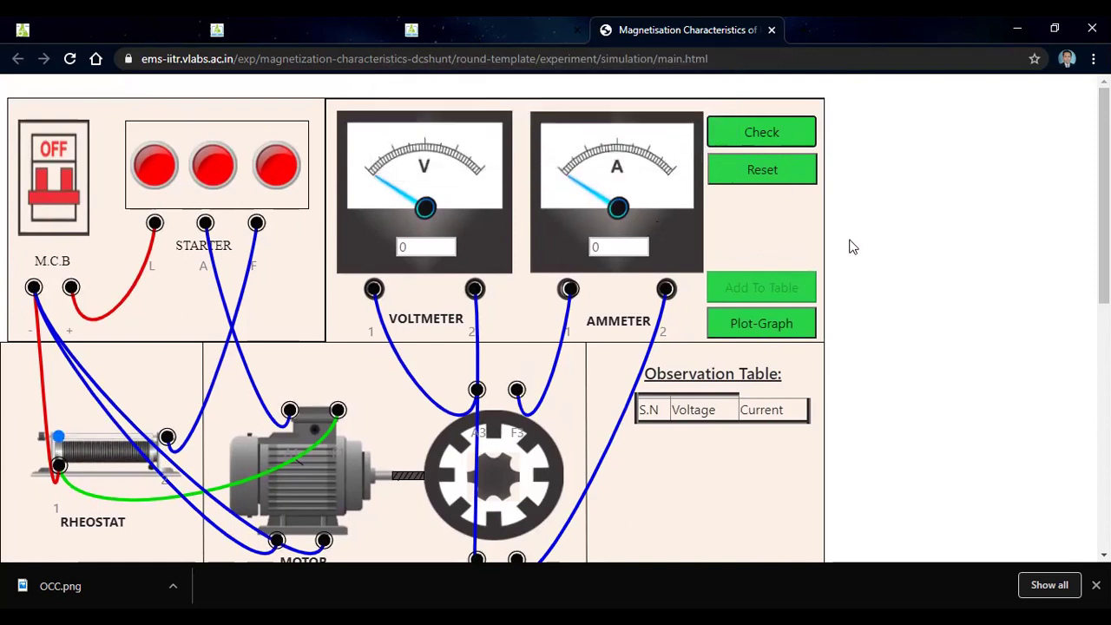
scroll(556, 319, down, 1)
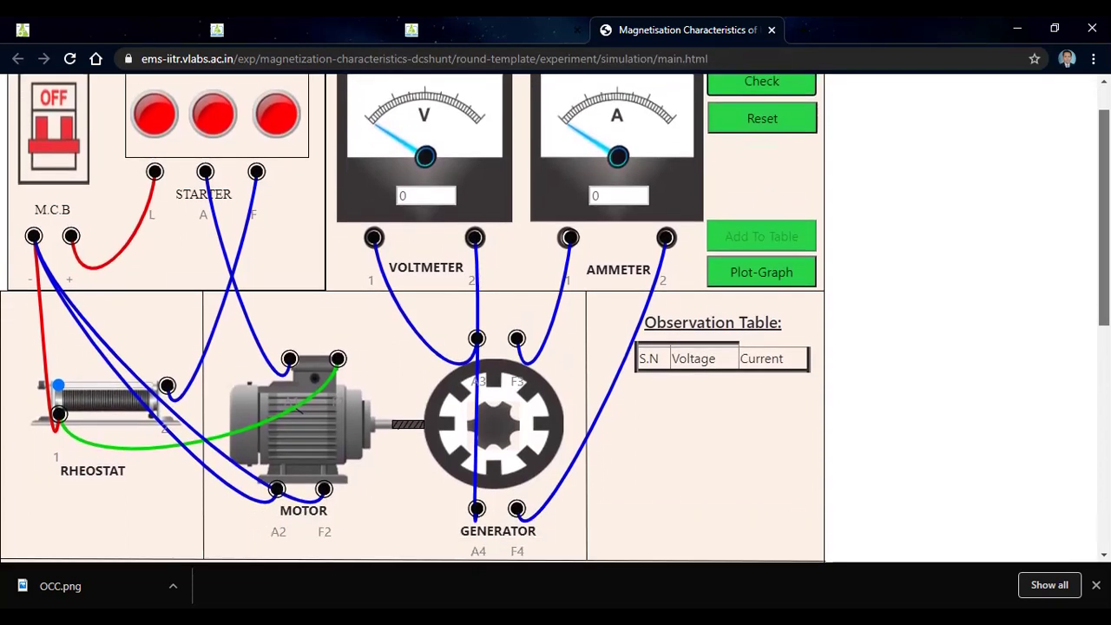
scroll(556, 319, down, 2)
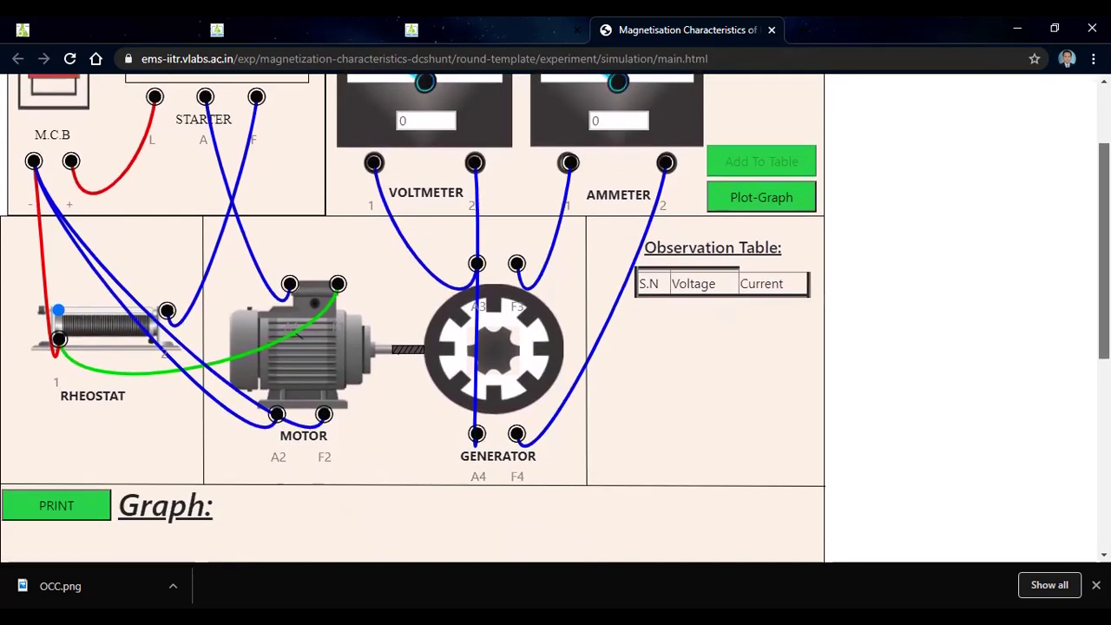
scroll(555, 318, up, 2)
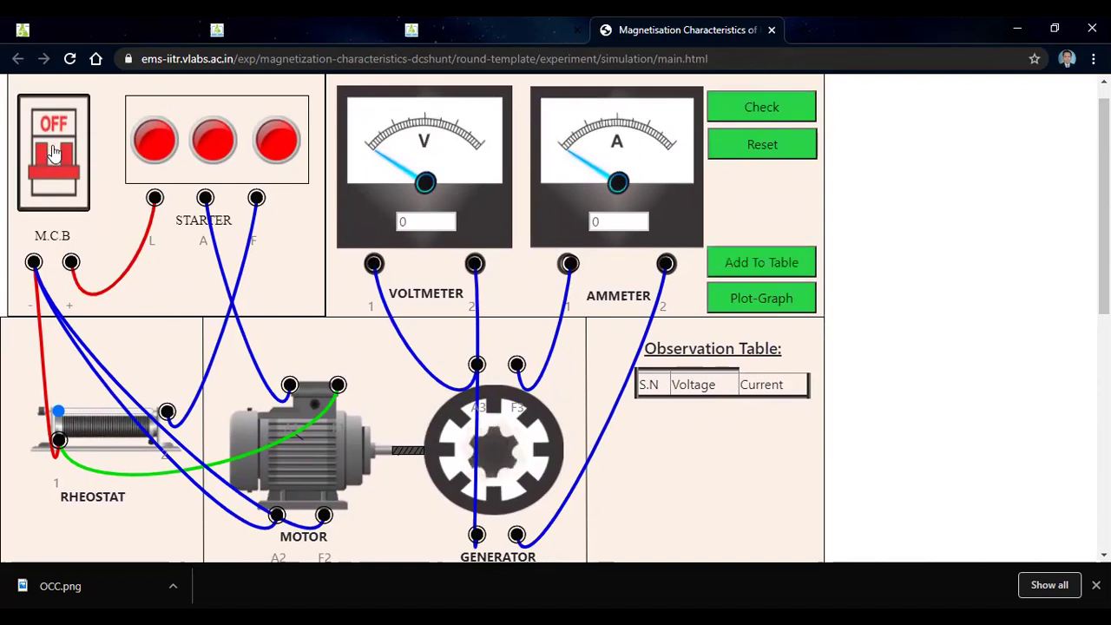
Switch on the M.C.B. to power the wired motor-generator circuit
click(54, 152)
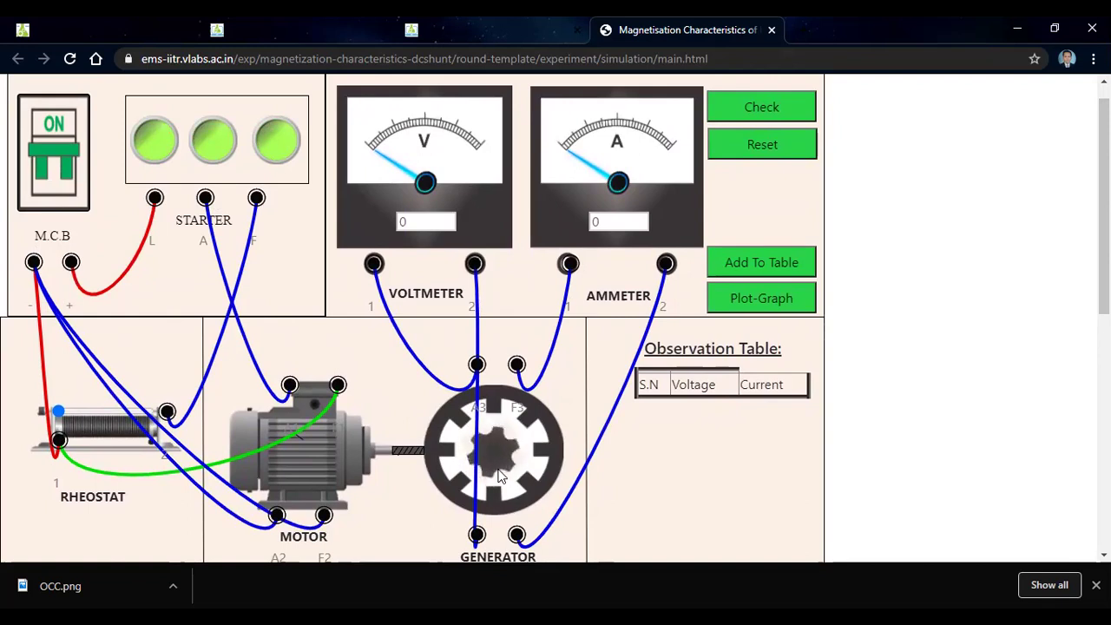
drag(463, 297, 814, 401)
click(814, 401)
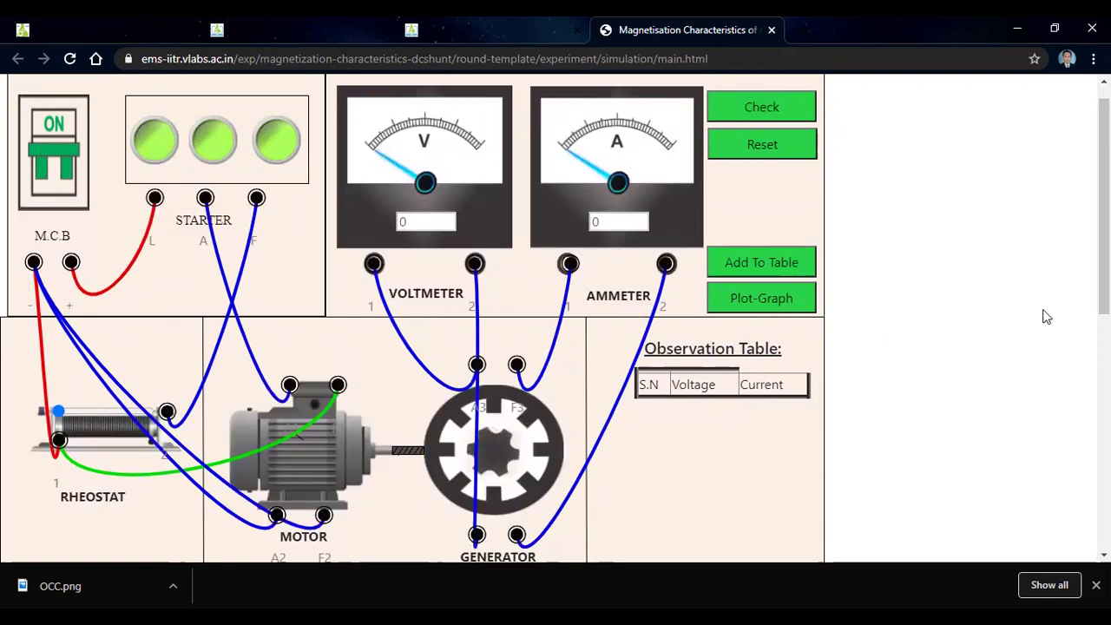
scroll(1102, 209, down, 1)
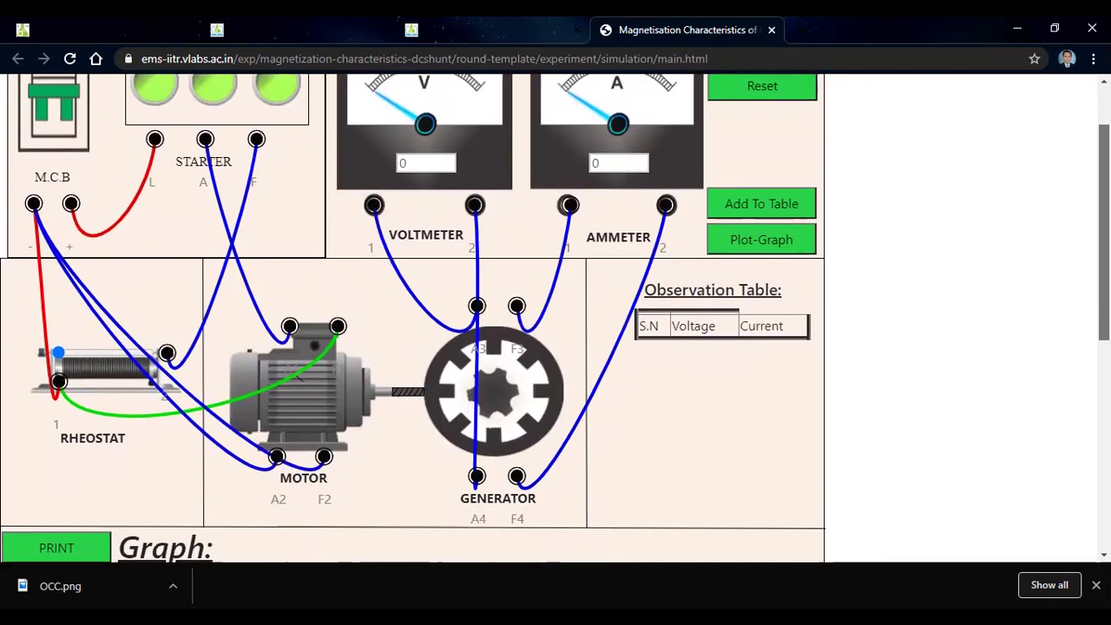
scroll(555, 318, up, 1)
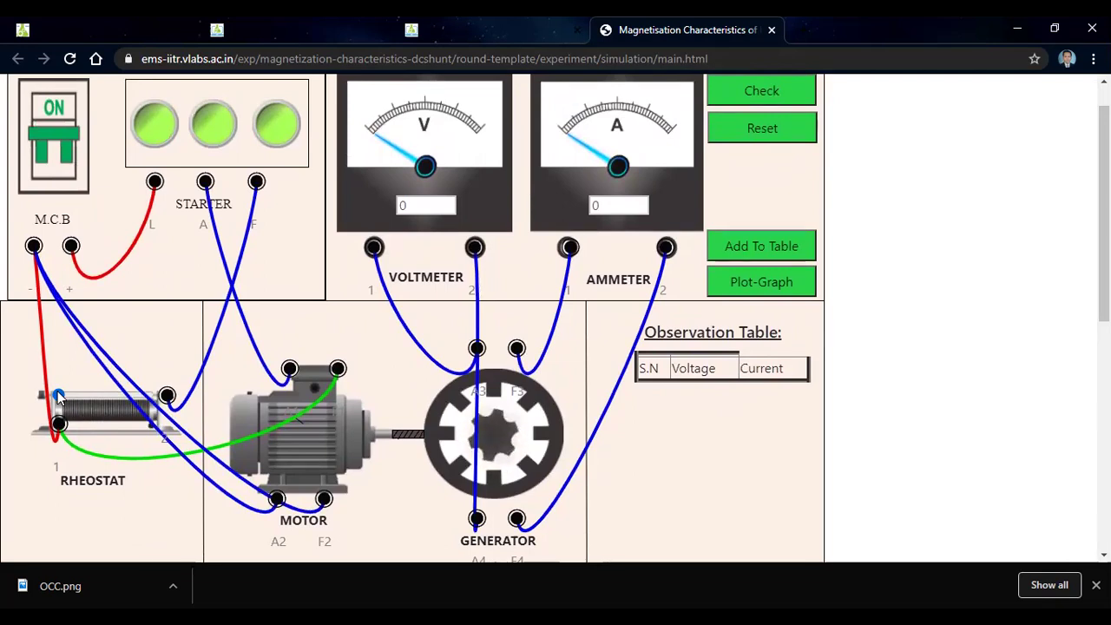
Adjust the rheostat until the meters show 115 V and 0.16 A, and record this reading in the observation table
drag(59, 395, 66, 396)
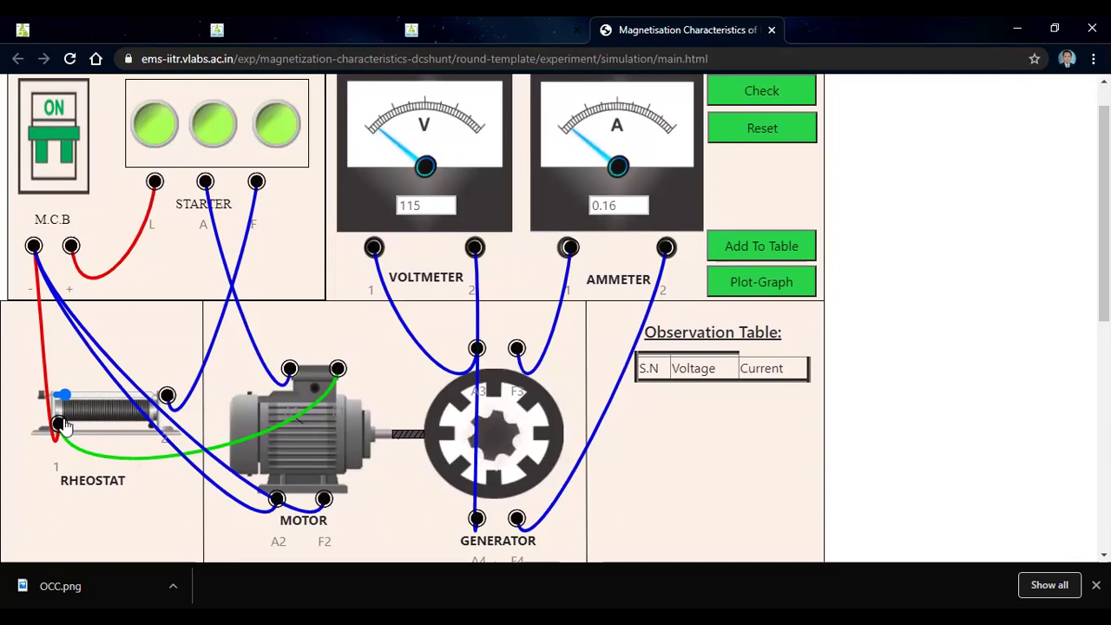
drag(64, 395, 57, 396)
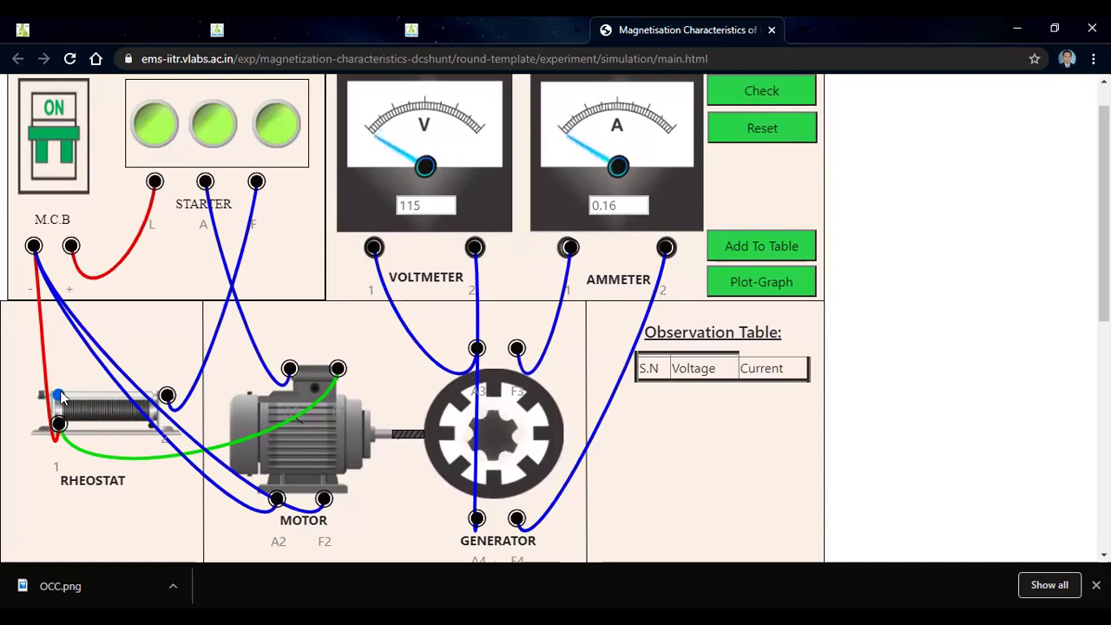
mouse_move(56, 396)
mouse_down()
mouse_move(68, 396)
mouse_move(53, 395)
mouse_up()
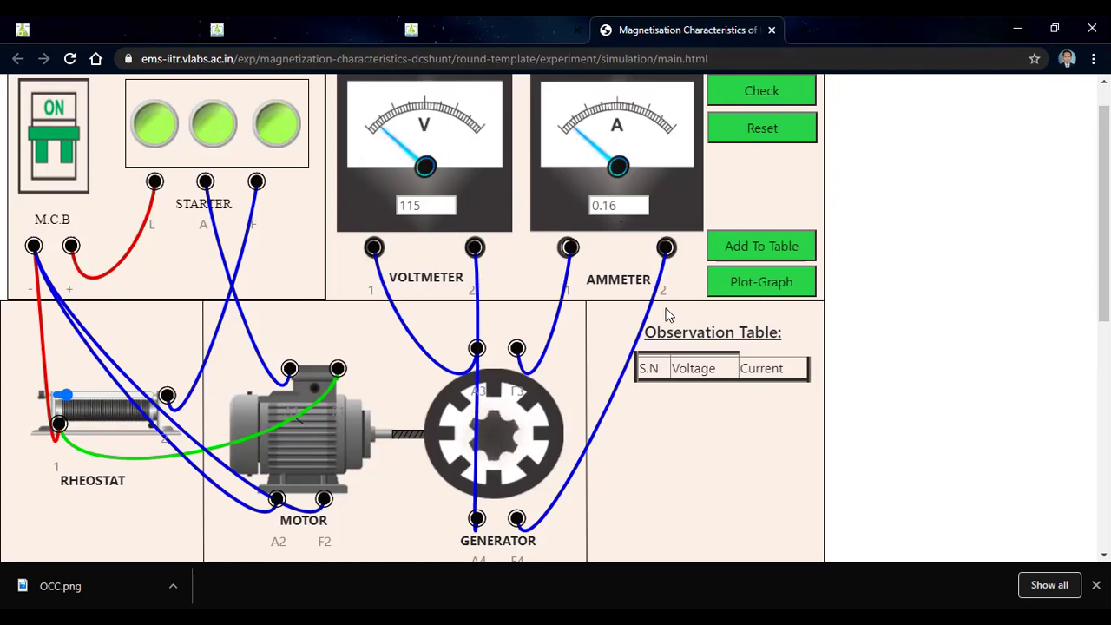
click(800, 250)
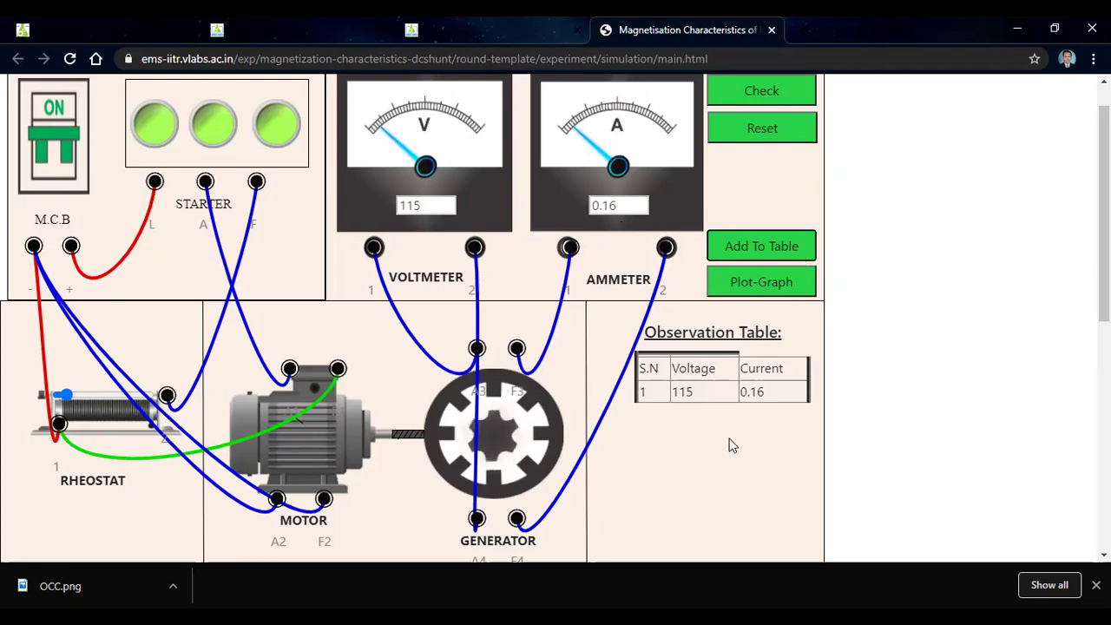
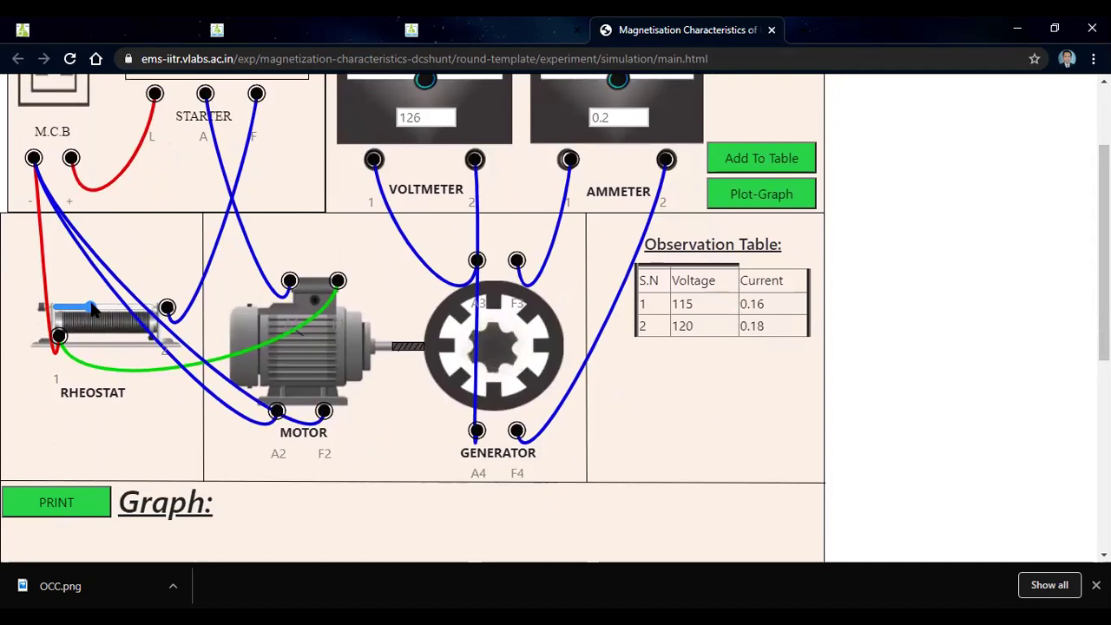
Record the 126 V, 0.2 A reading, and raise the rheostat to record 129 V and 0.21 A as well
scroll(761, 227, up, 2)
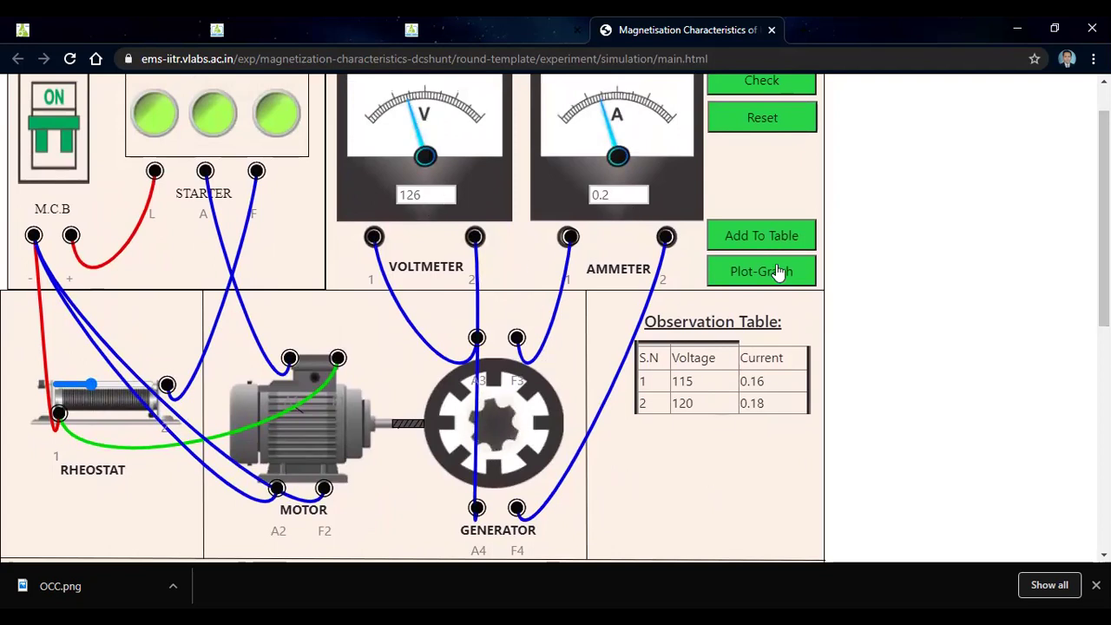
click(765, 236)
key(Right)
key(Right)
key(Right)
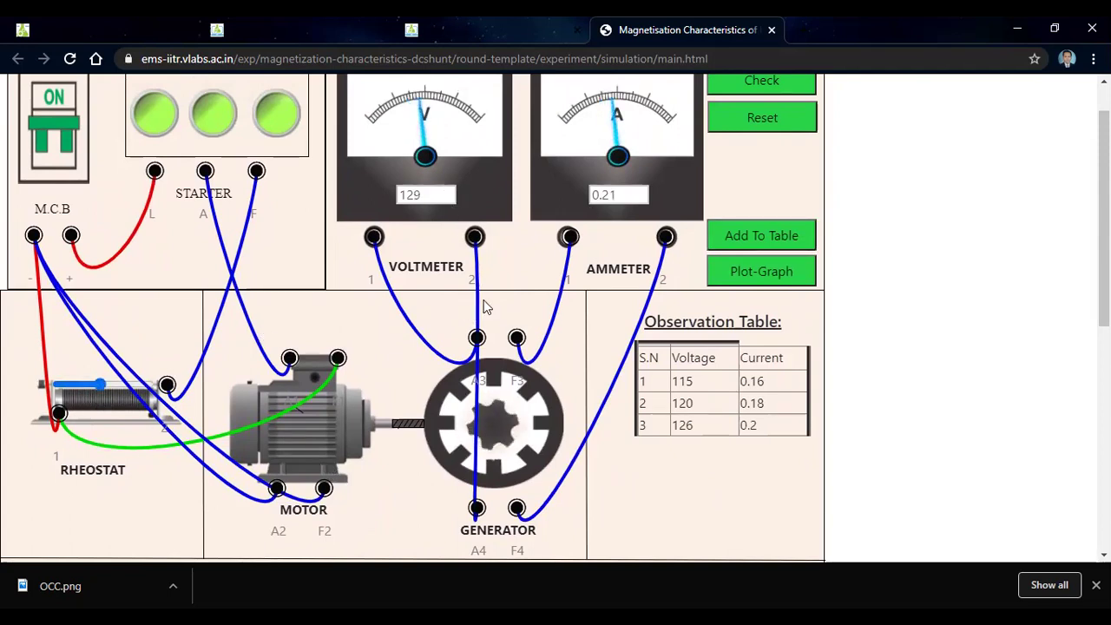
click(783, 243)
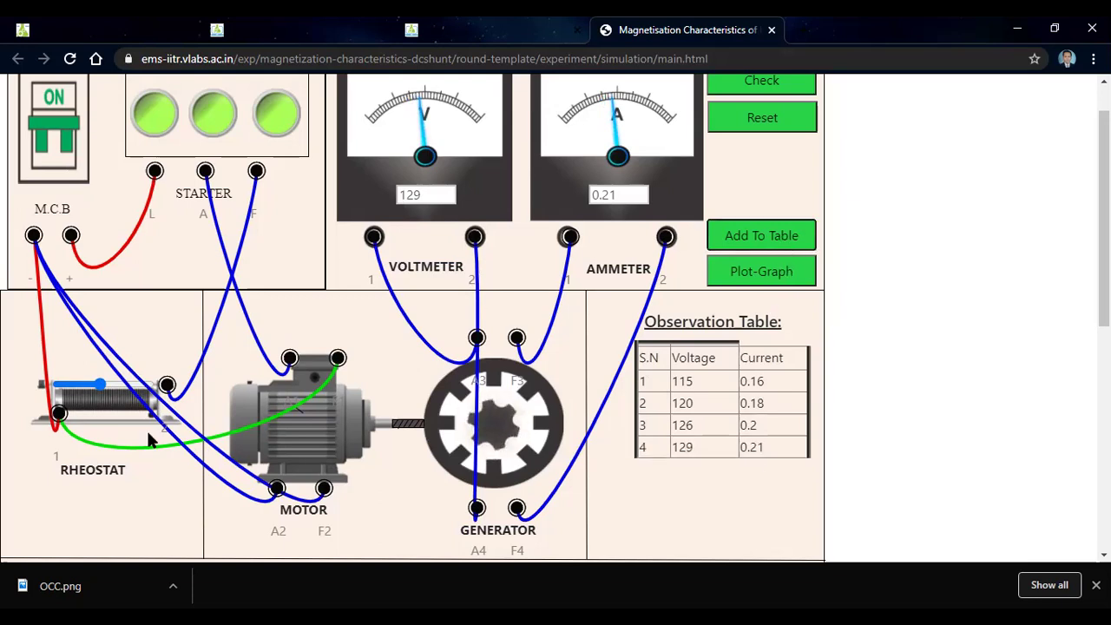
Raise the rheostat in two stages, adding readings of 131 V, 0.22 A and 133 V, 0.23 A to the observation table
click(106, 393)
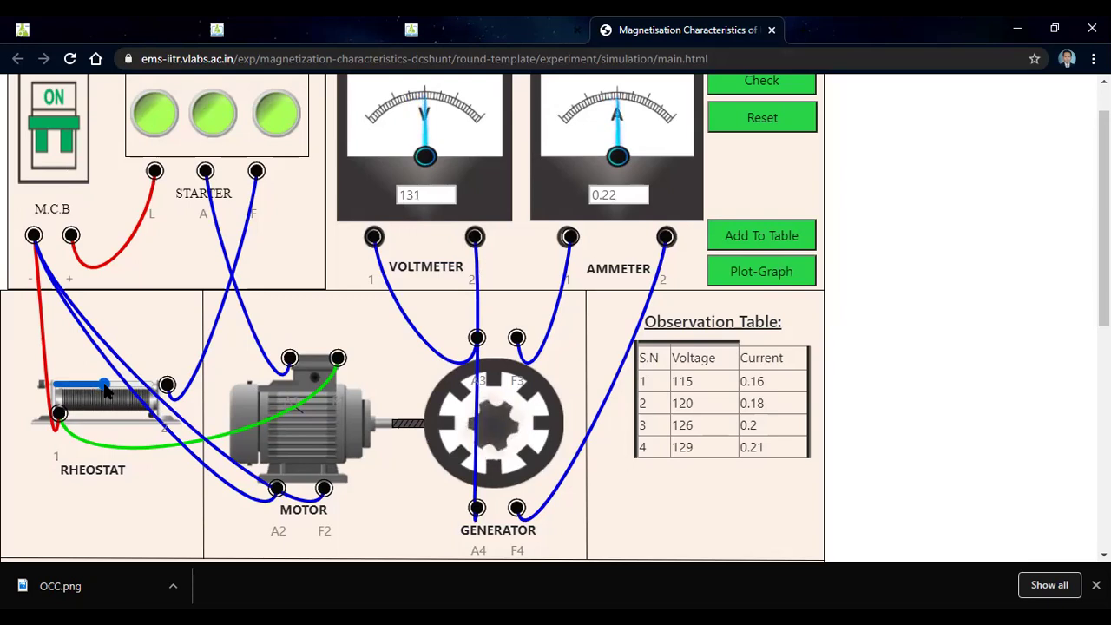
click(767, 231)
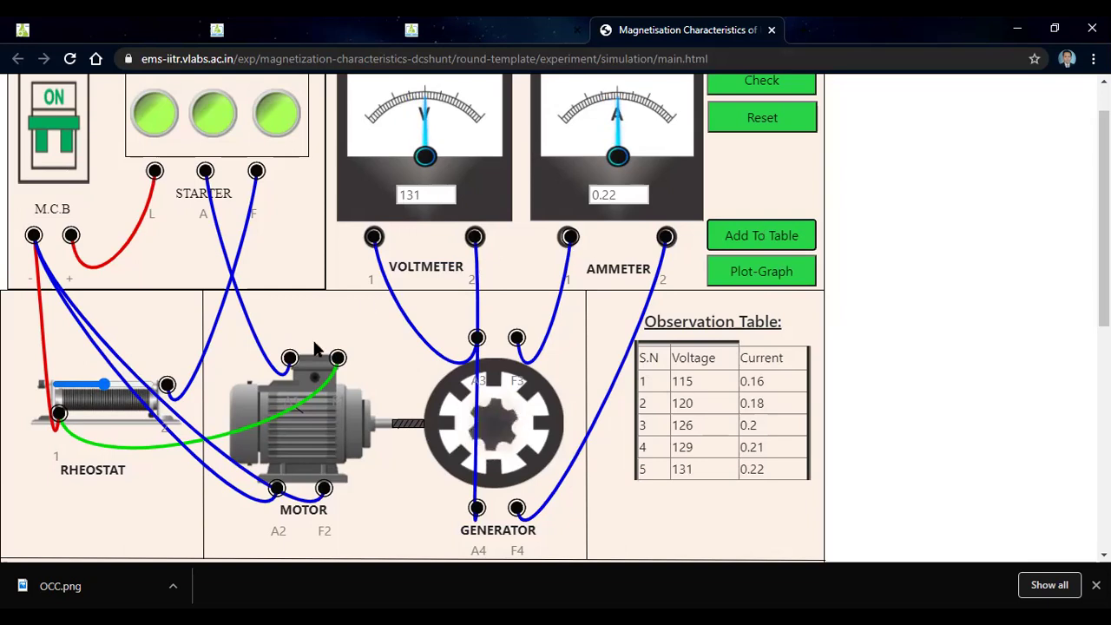
click(111, 388)
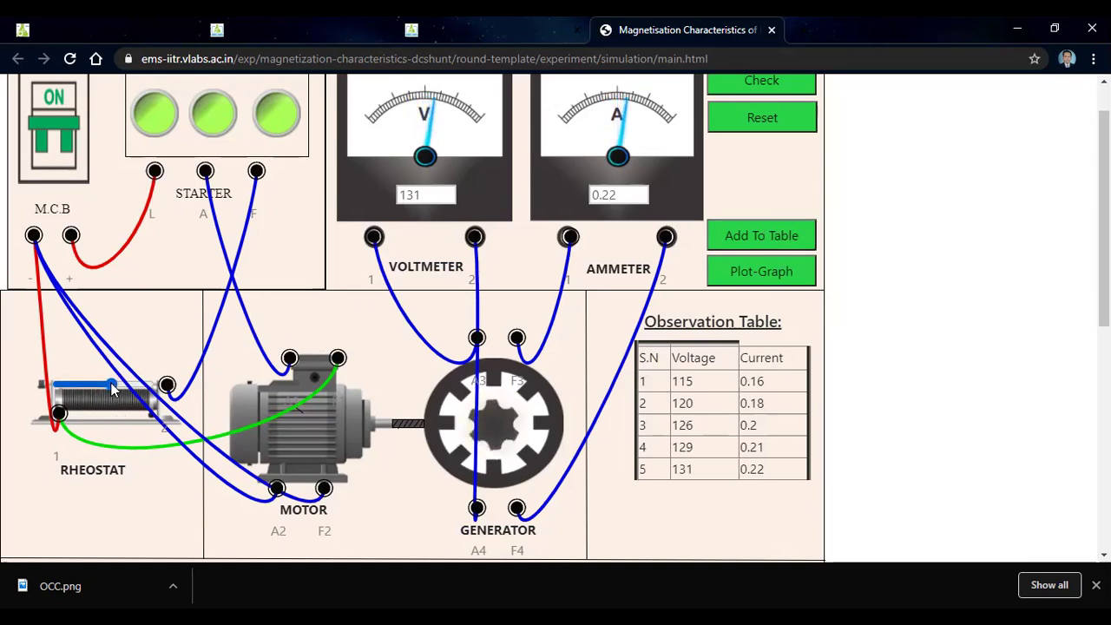
click(120, 389)
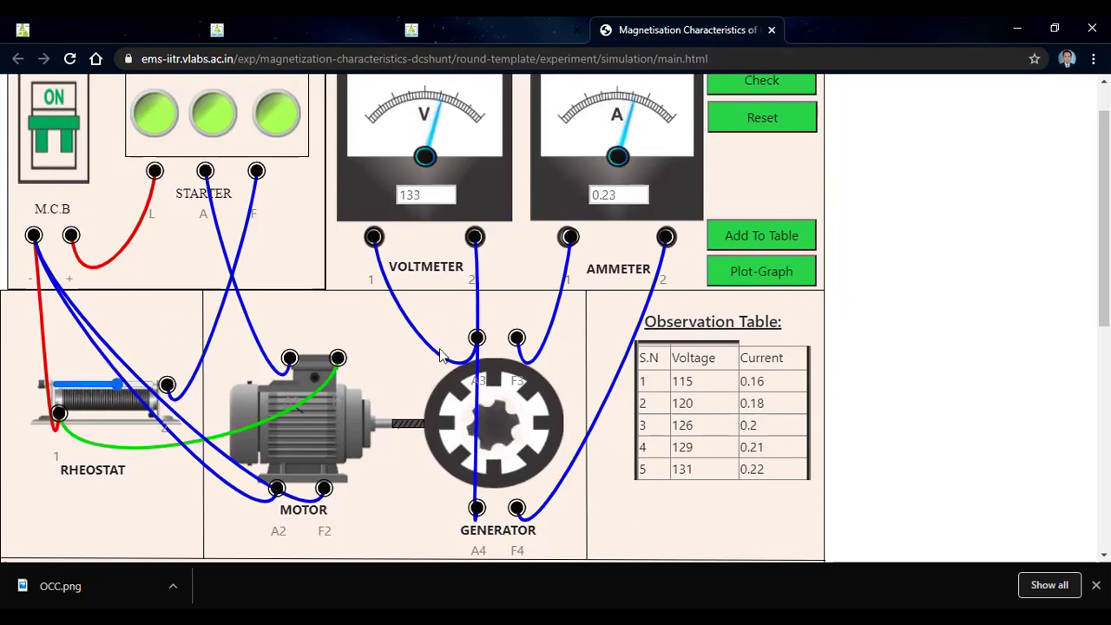
click(796, 242)
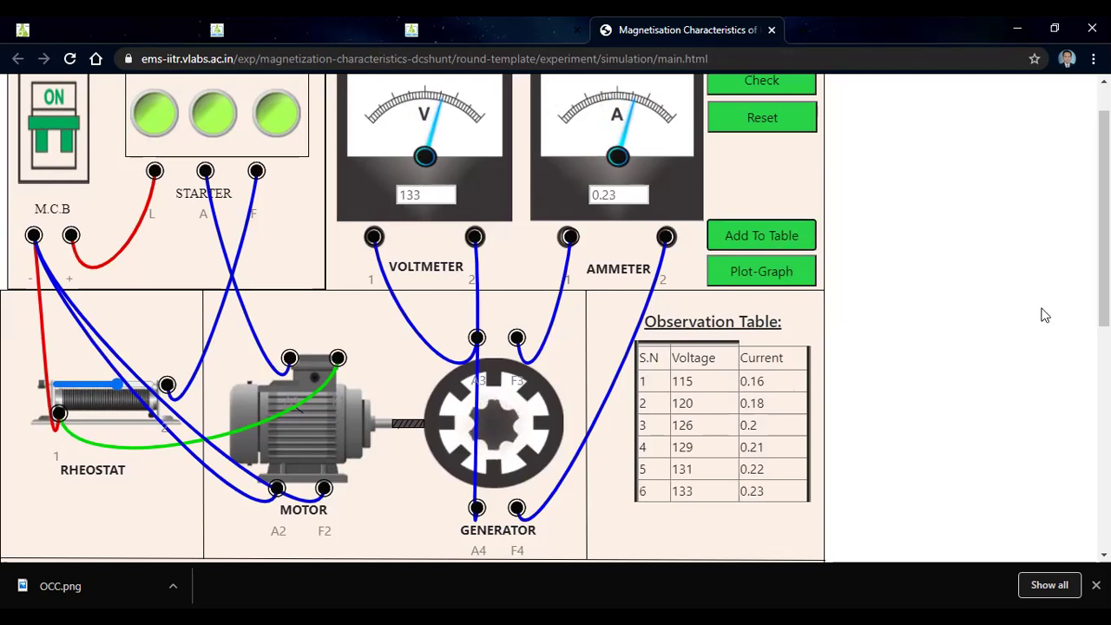
Raise the rheostat further to 135 V and 0.24 A, and add the reading to the observation table
scroll(412, 318, down, 2)
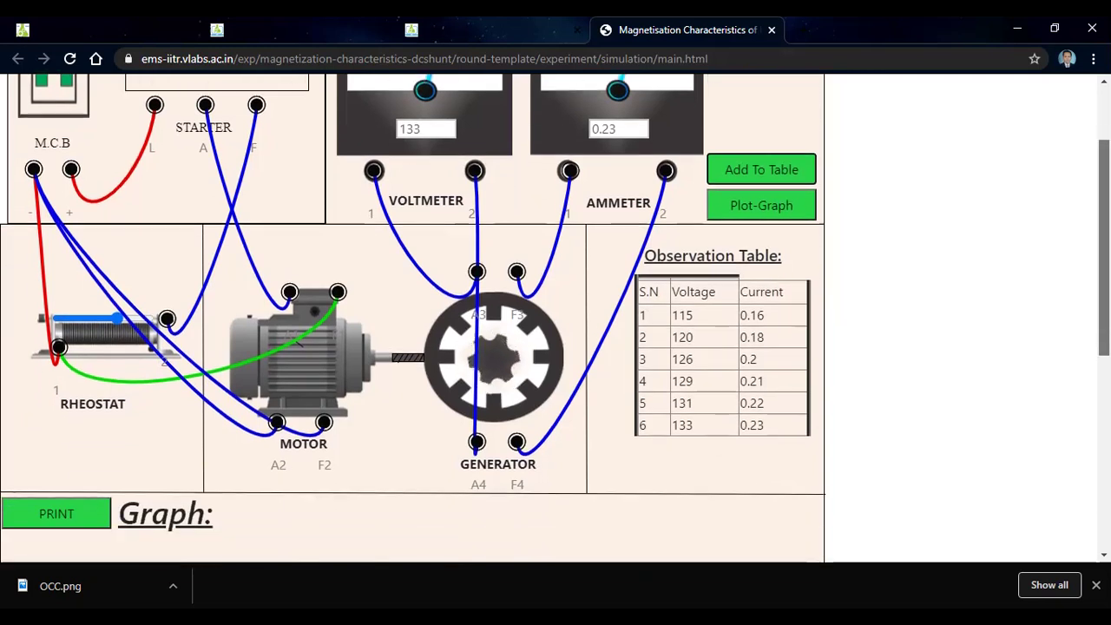
scroll(413, 318, up, 1)
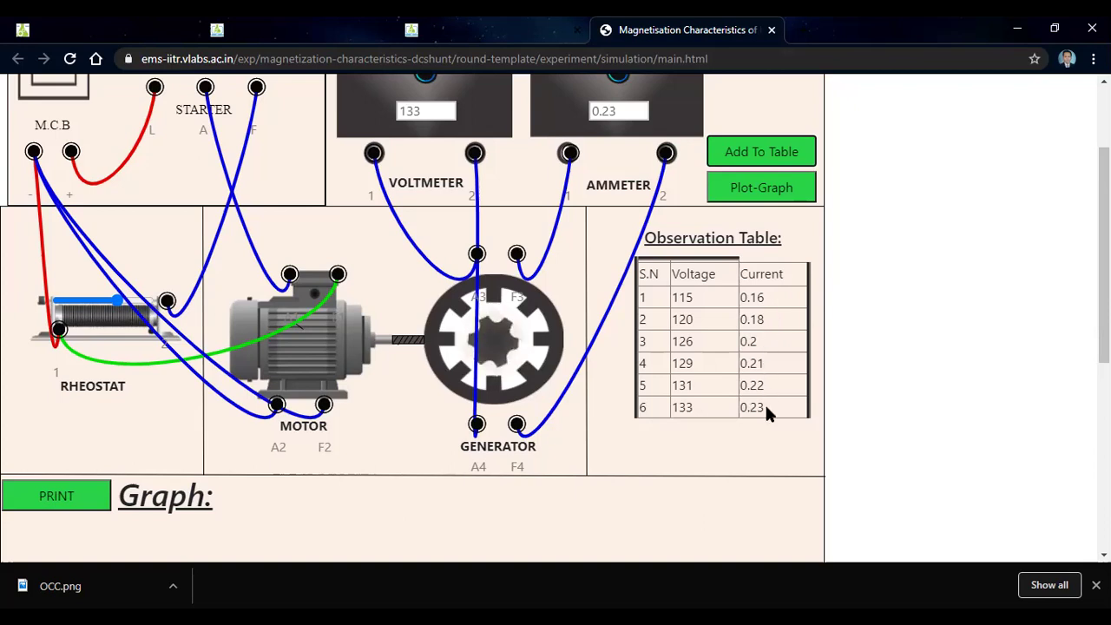
scroll(1101, 174, up, 1)
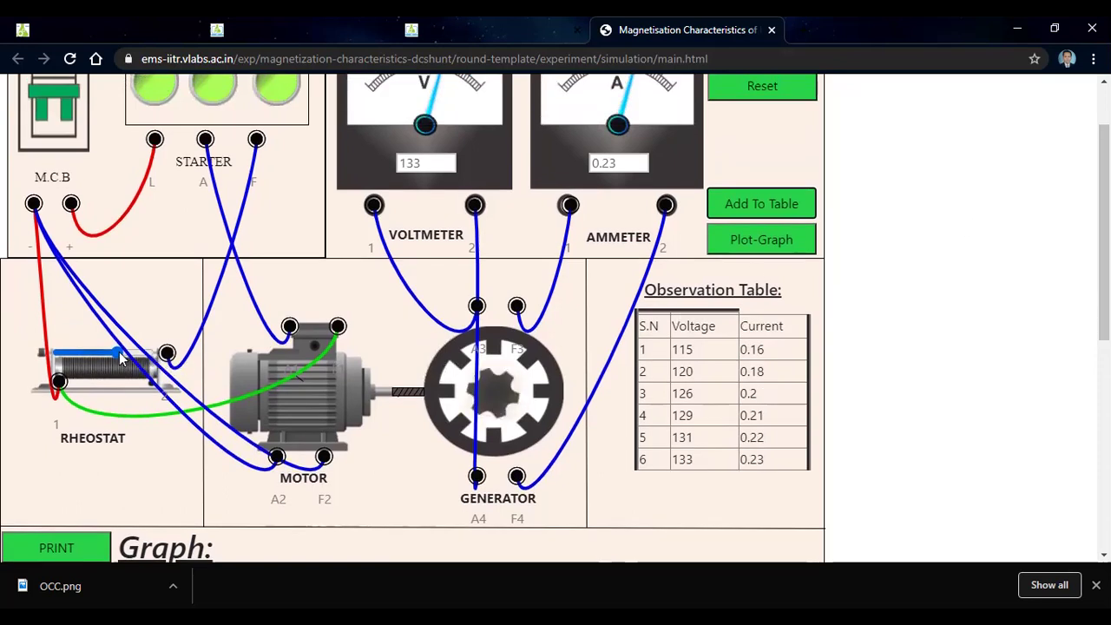
click(123, 355)
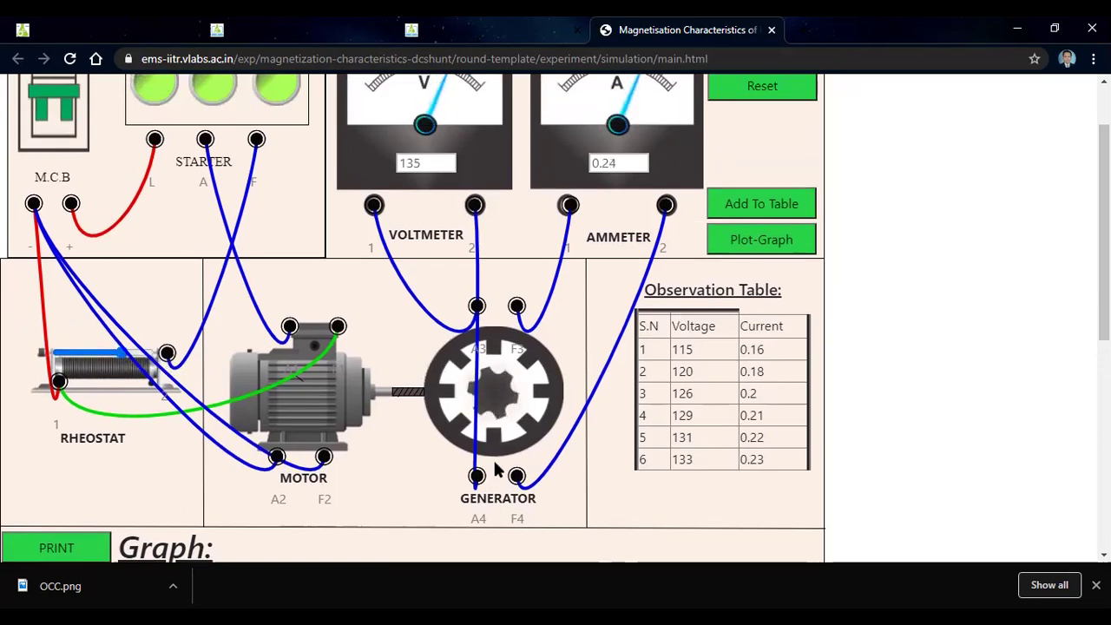
click(785, 240)
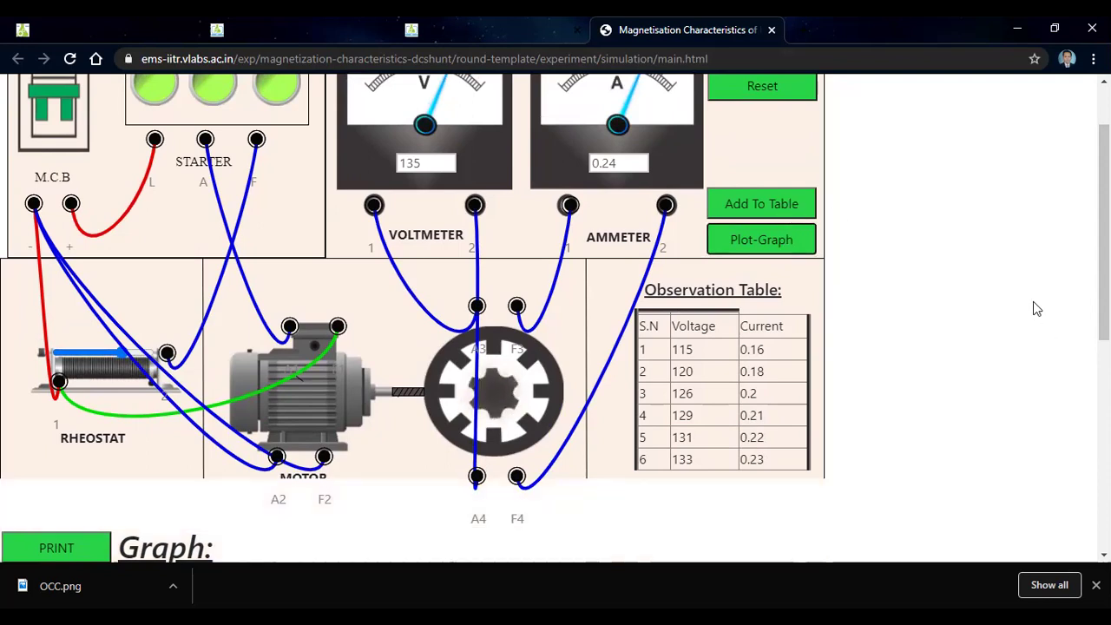
click(754, 207)
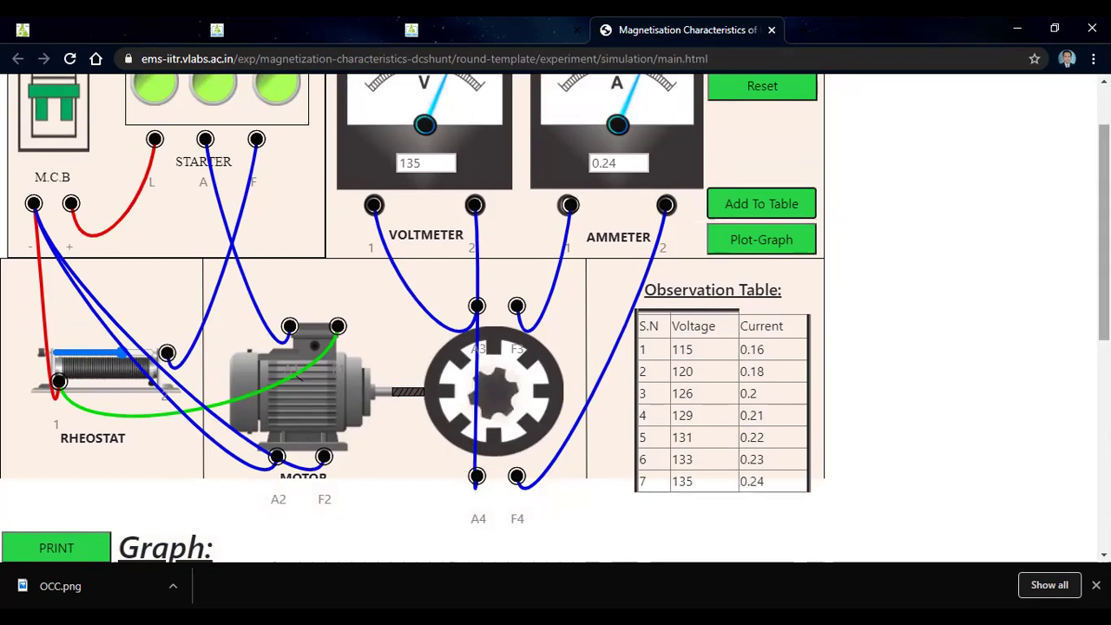
Plot the graph of all recorded voltage and current readings and bring it into view
drag(1103, 261, 1103, 220)
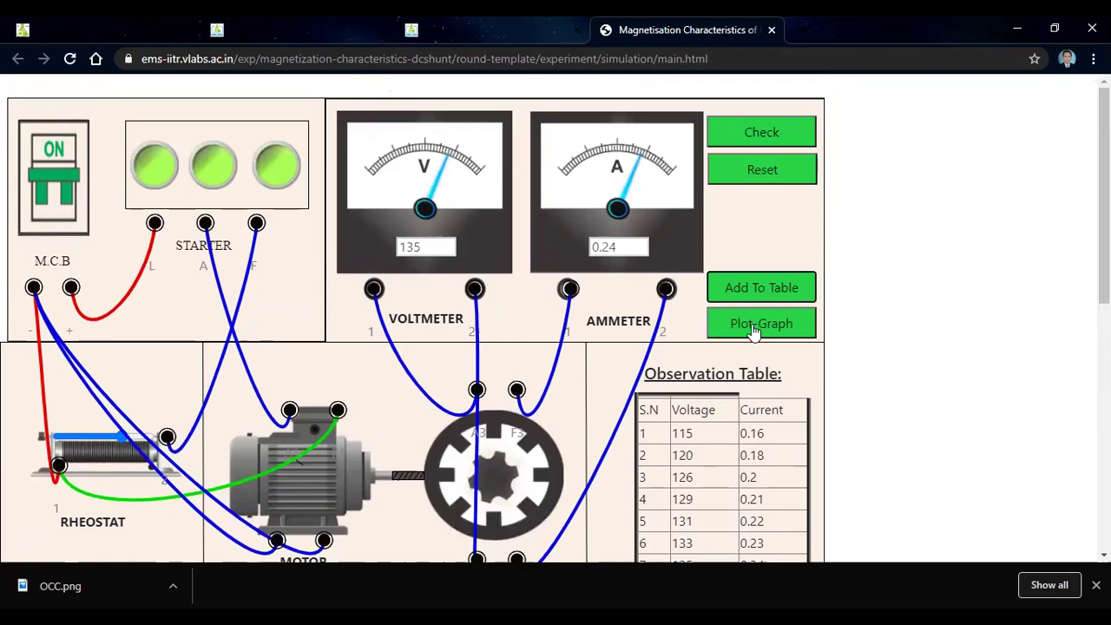
drag(1103, 200, 1104, 236)
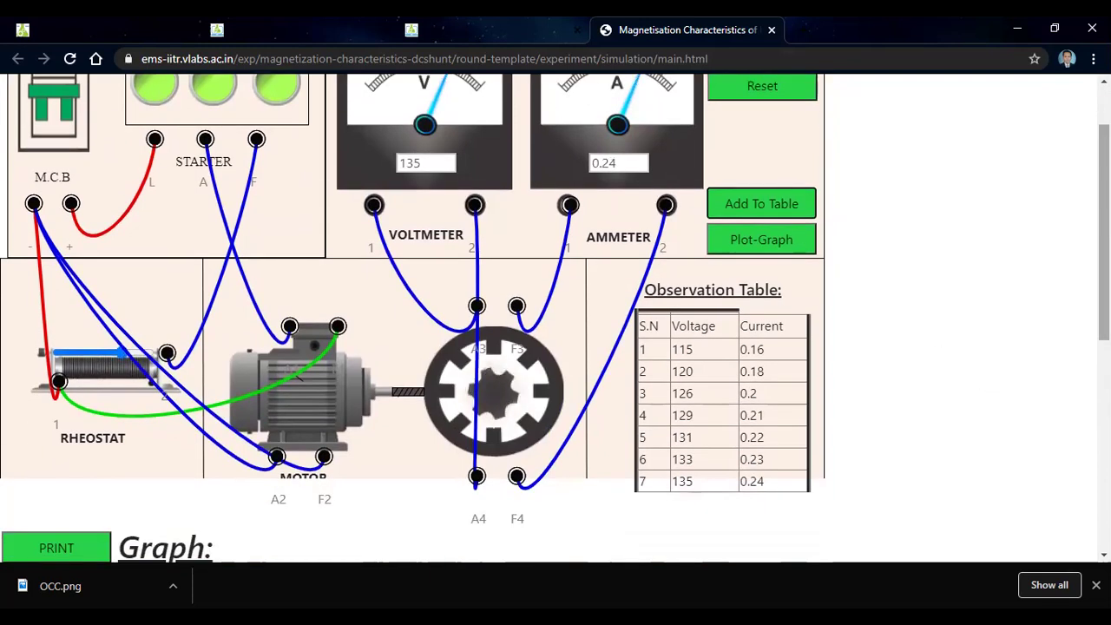
click(781, 241)
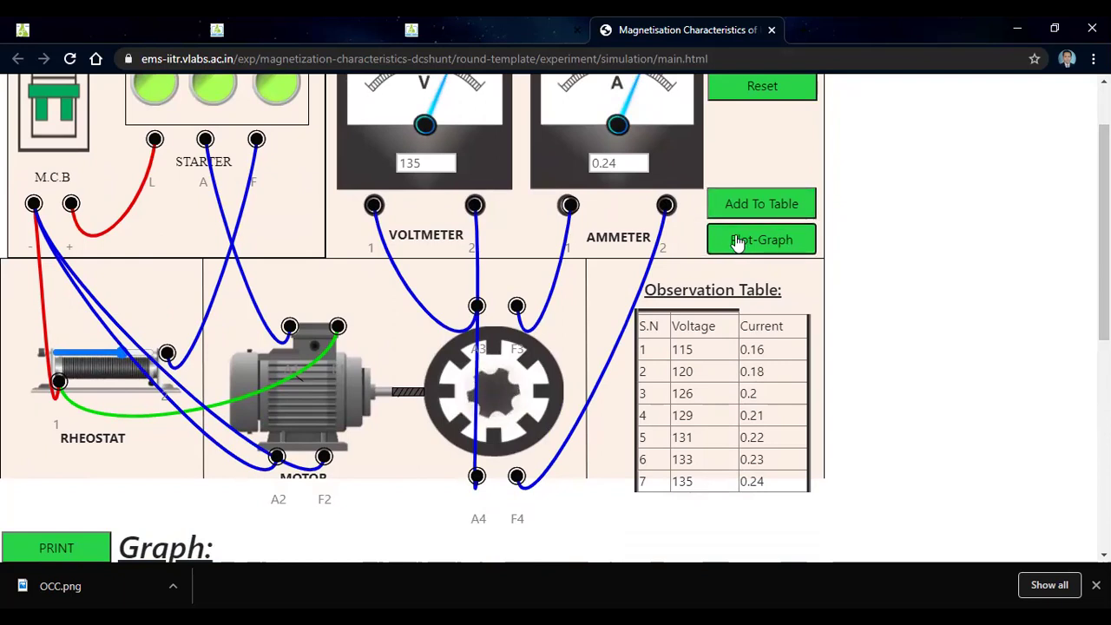
drag(1104, 232, 1104, 382)
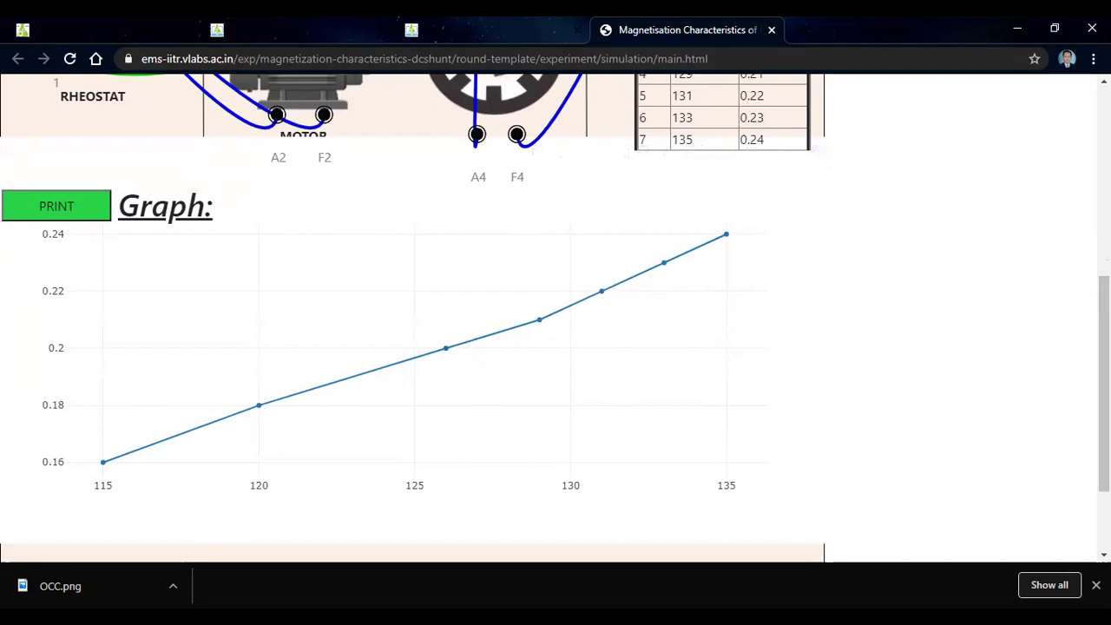
Zoom out the plotted graph once, inspect its starting point, and return to the circuit
scroll(555, 309, down, 1)
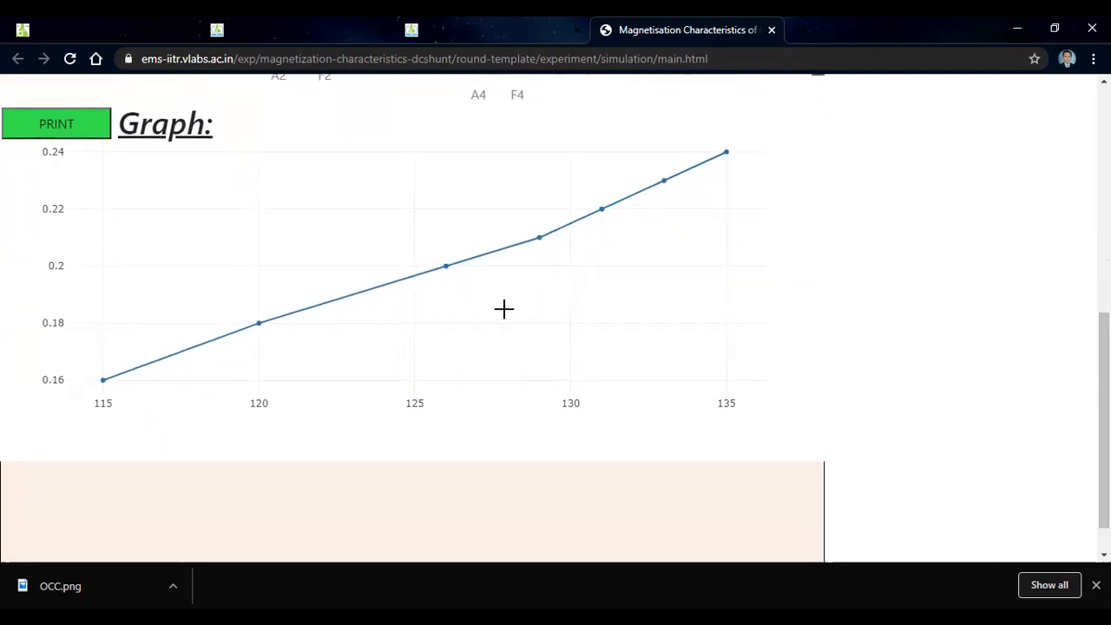
scroll(386, 338, down, 1)
scroll(386, 337, up, 2)
scroll(387, 338, up, 3)
scroll(387, 338, down, 2)
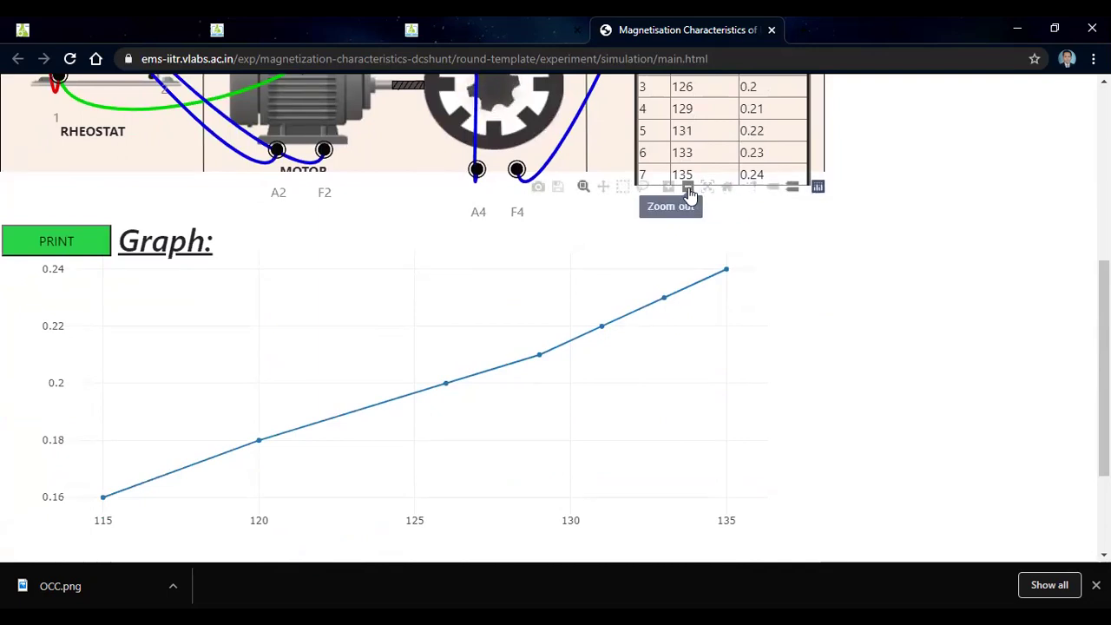
click(688, 187)
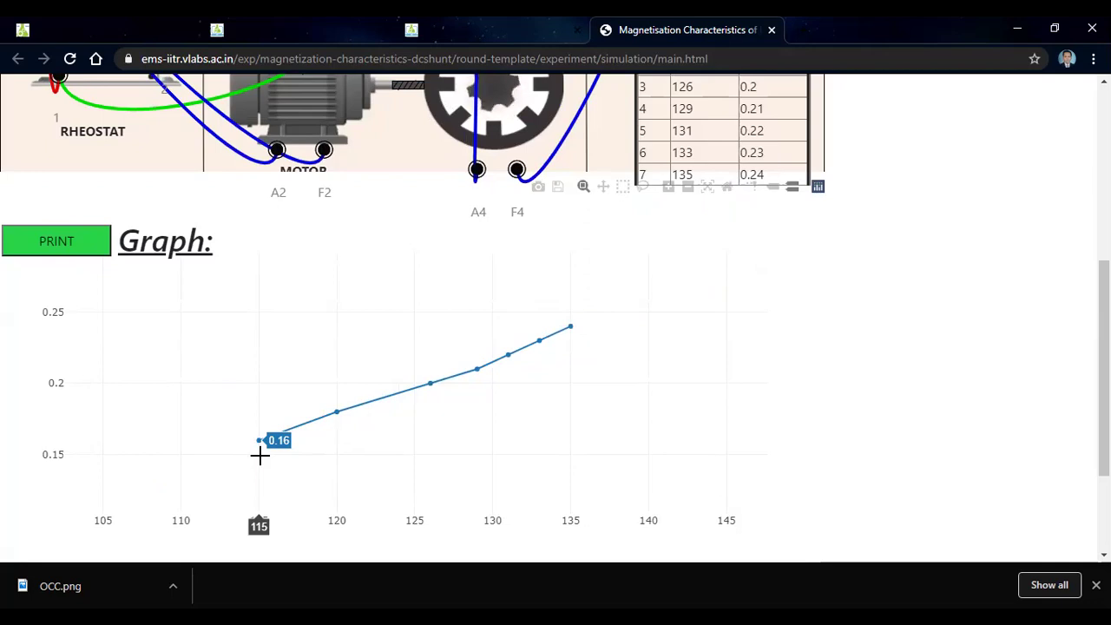
mouse_move(271, 442)
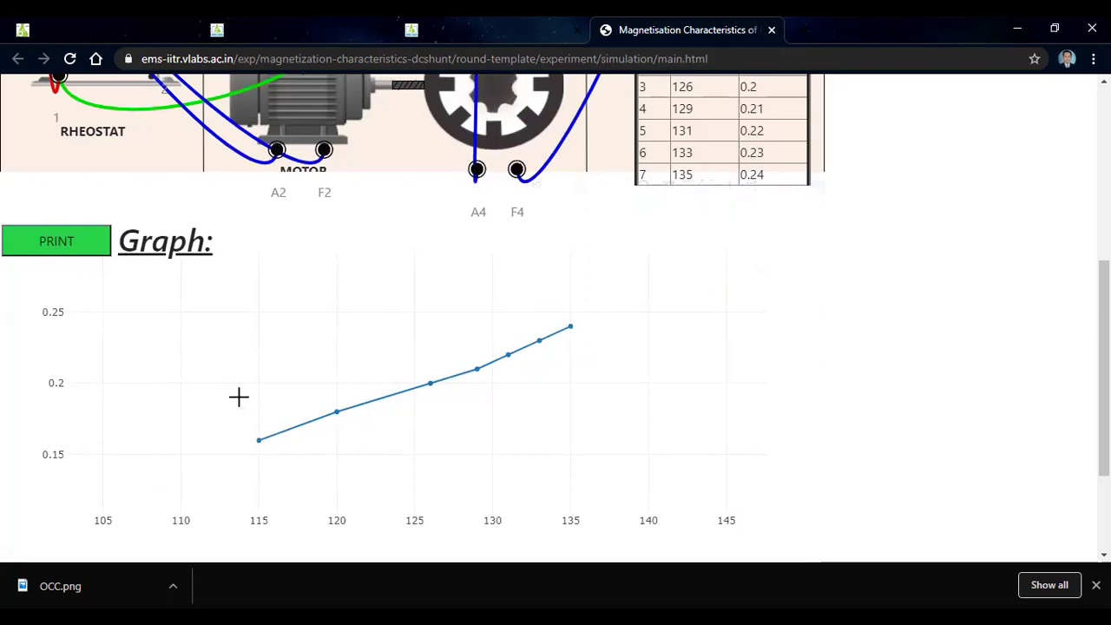
mouse_move(261, 468)
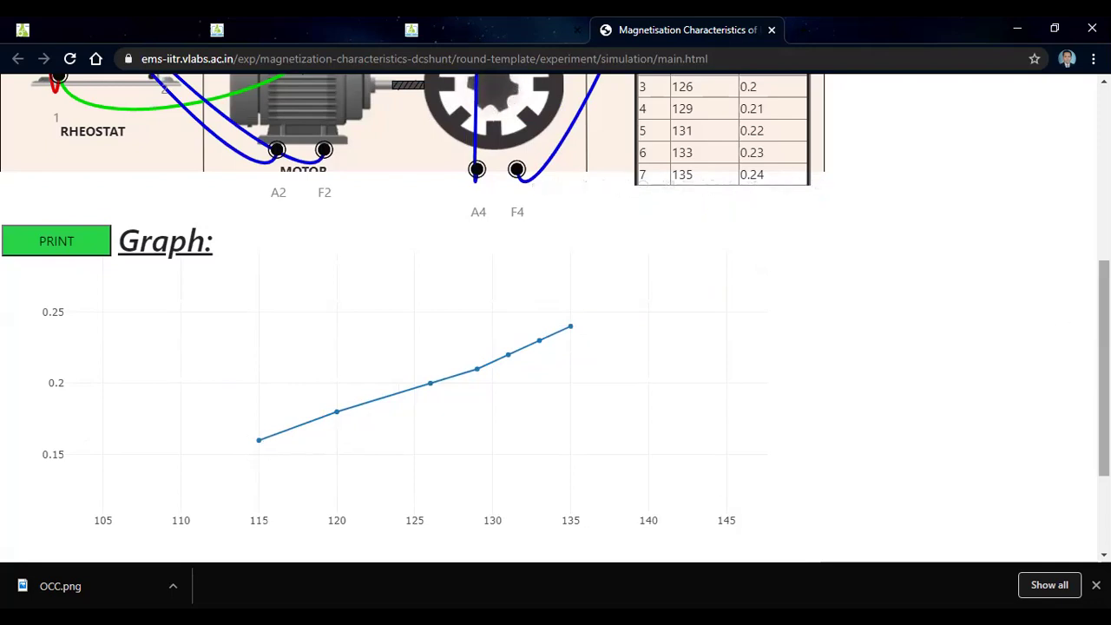
scroll(1104, 364, up, 1)
scroll(1104, 364, up, 4)
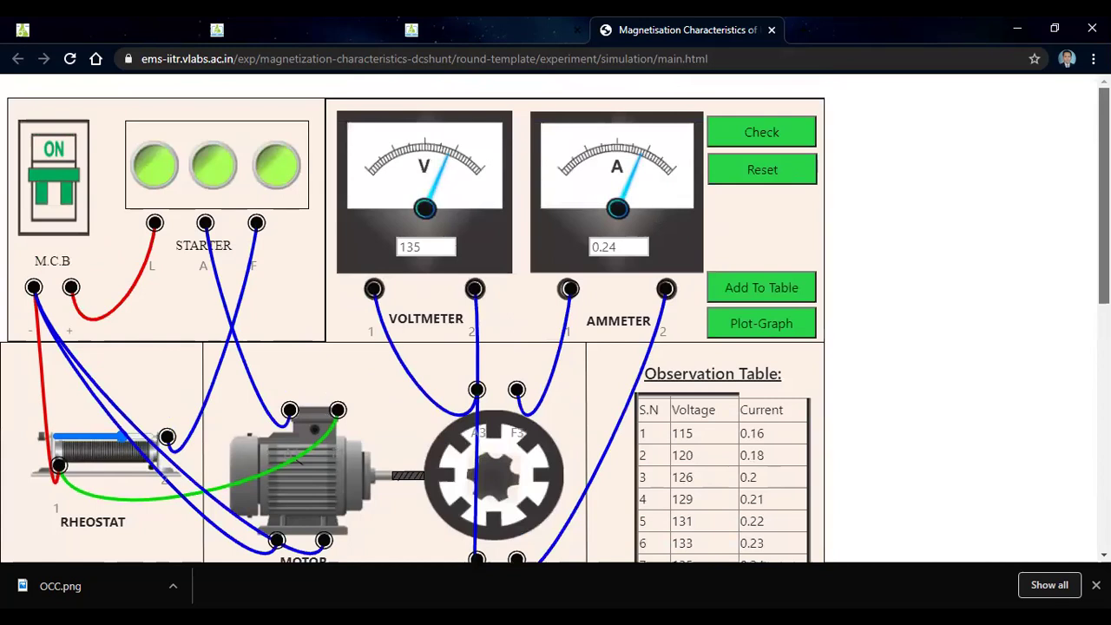